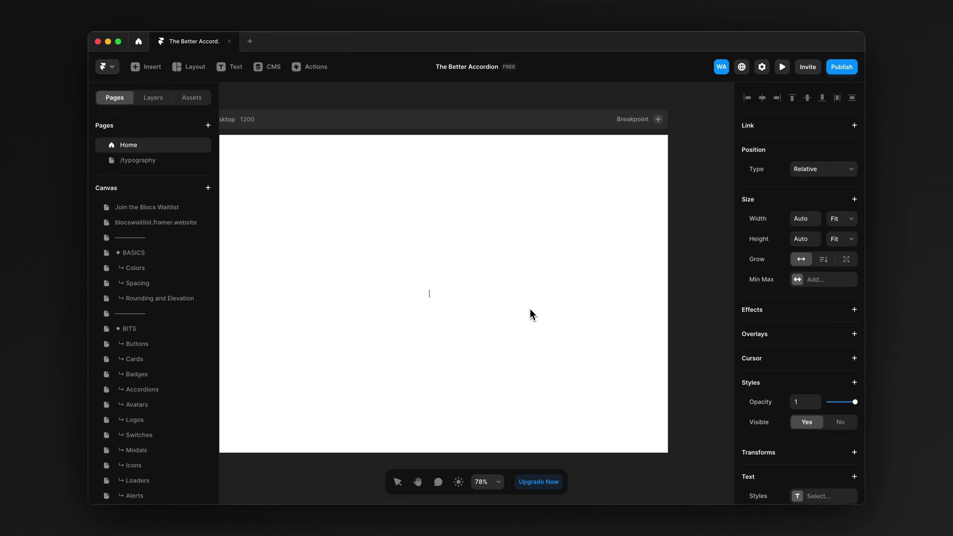
Step: Add the text 'What is Blocs' styled as Heading 6
type("t")
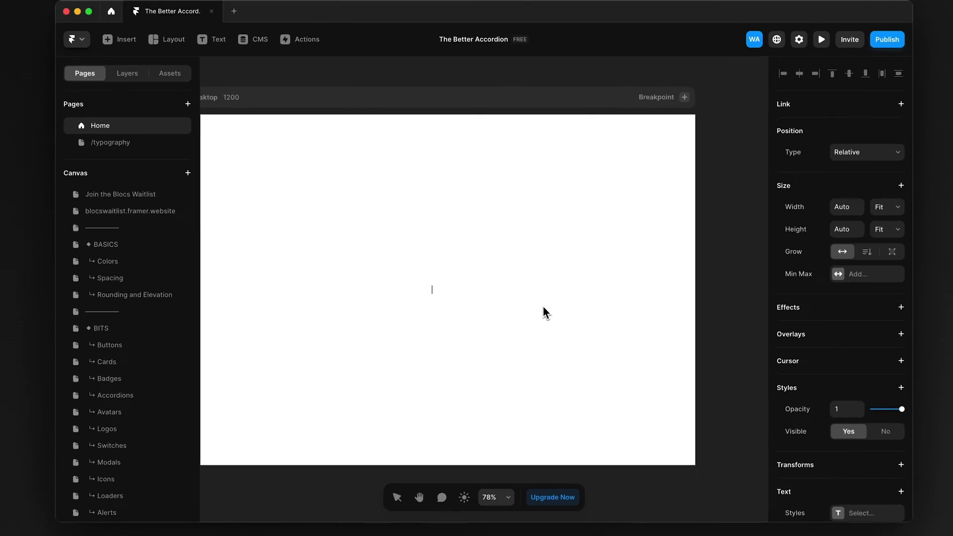
type("What is Blocs")
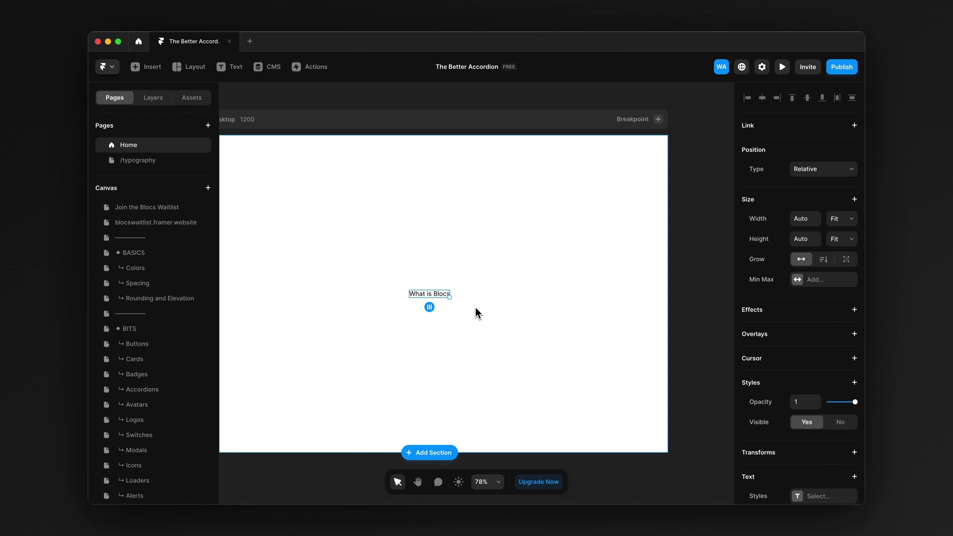
scroll(768, 428, "down", 3)
left_click(820, 416)
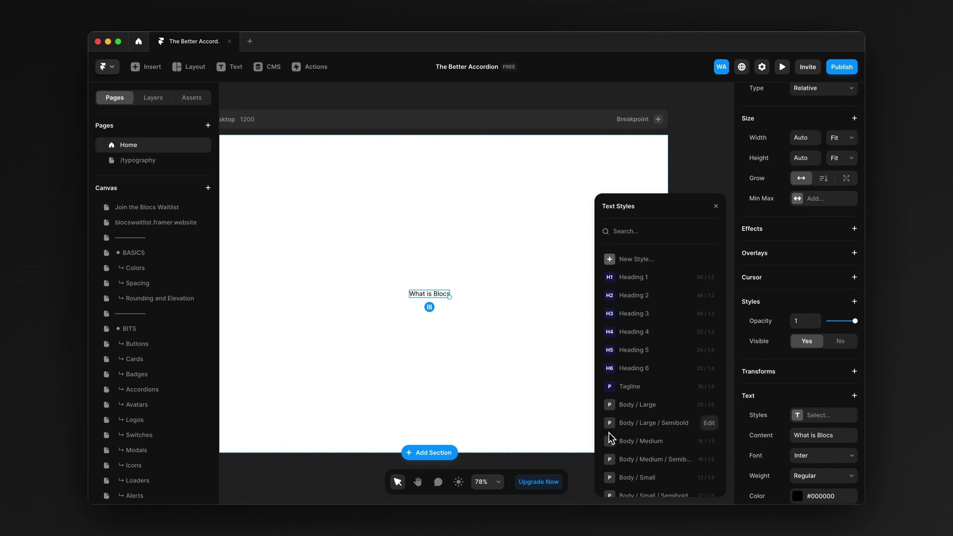
left_click(645, 370)
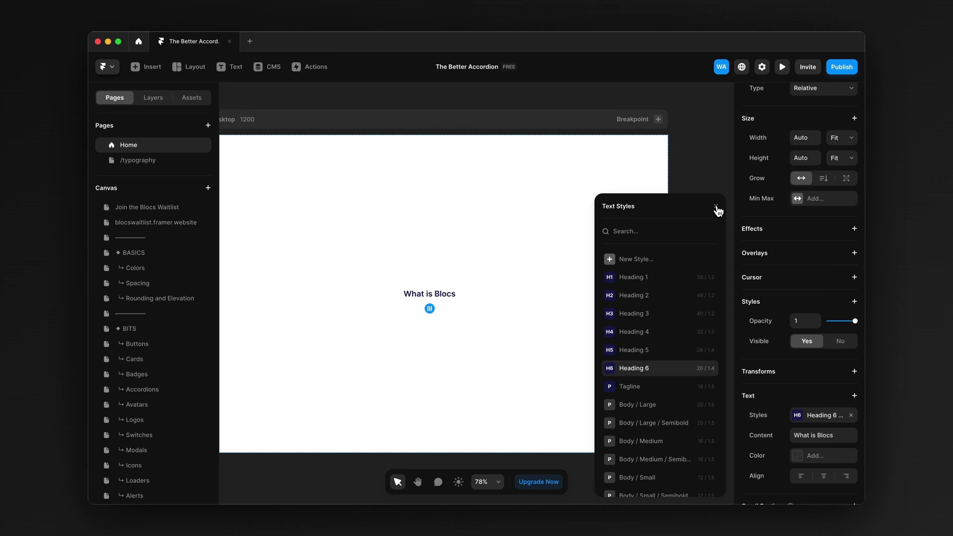
left_click(716, 207)
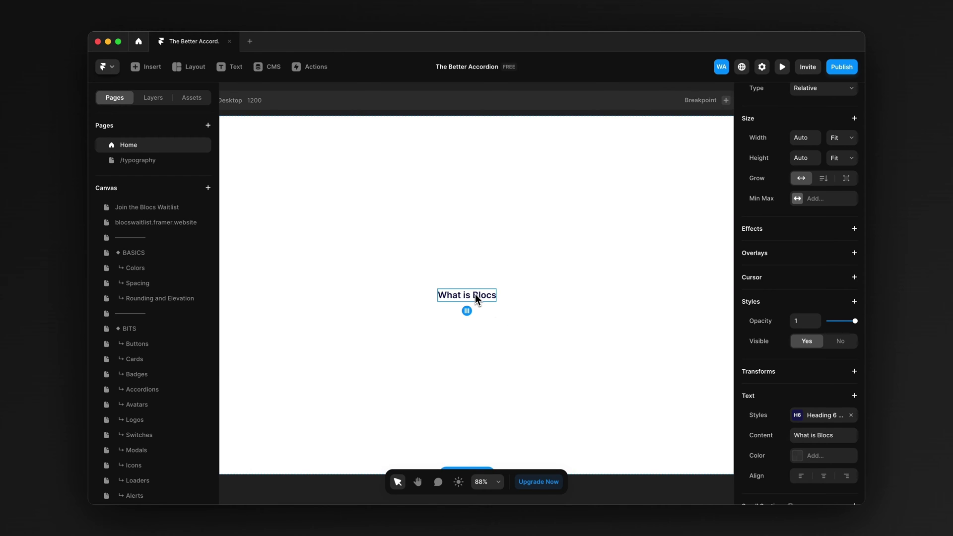
Step: Wrap the question text in a stack named Question
key("super+Return")
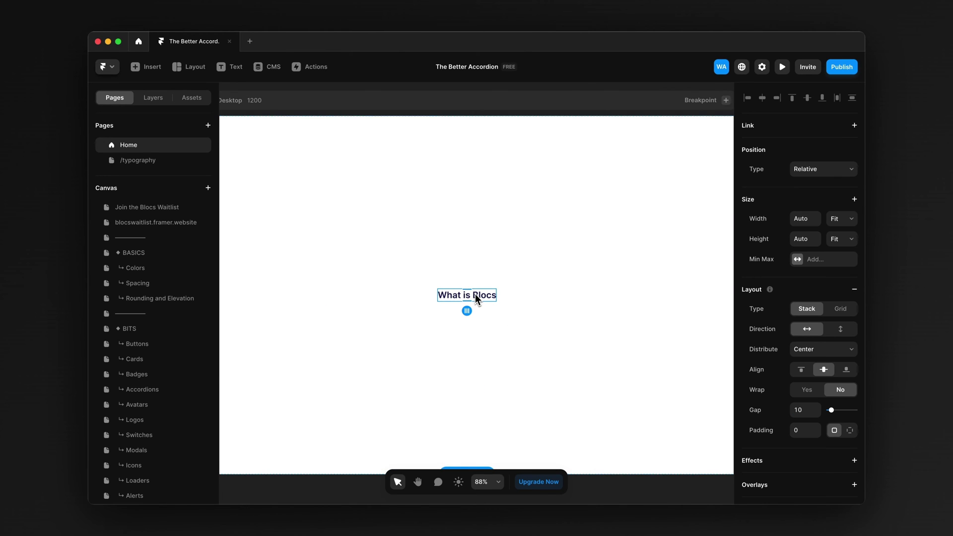
left_click(158, 101)
double_click(195, 186)
type("Questio")
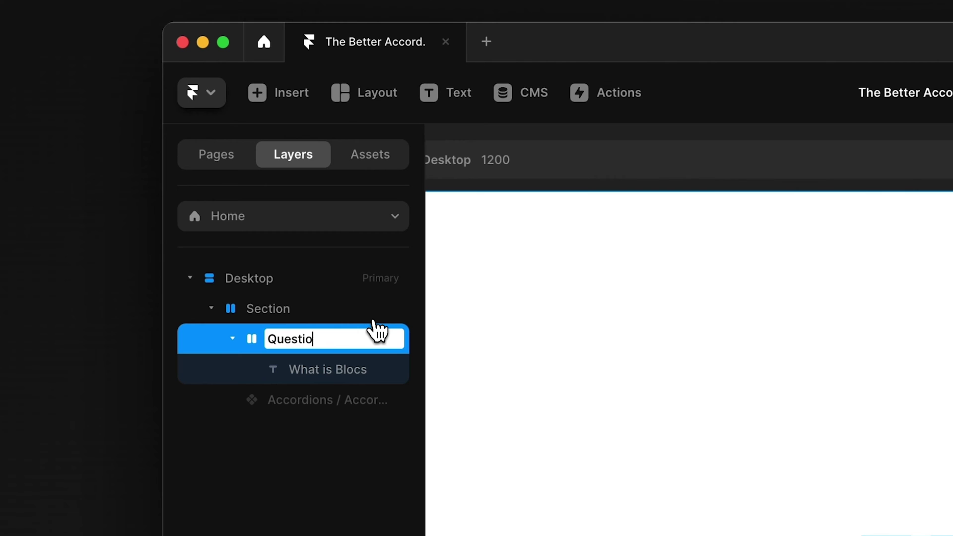
type("n")
key("Return")
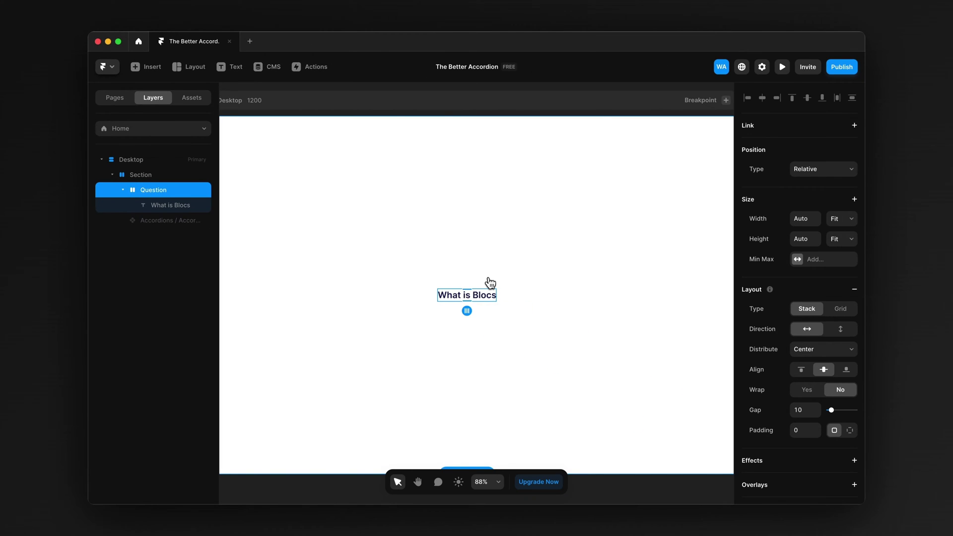
Step: Insert a Phosphor icon into the stack, placed after the question text
key("super+k")
type("phos")
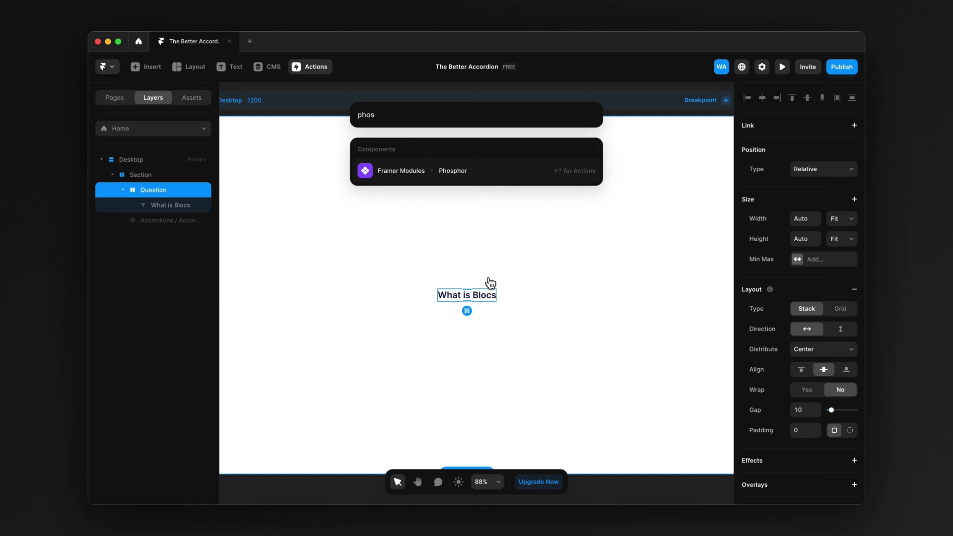
key("Return")
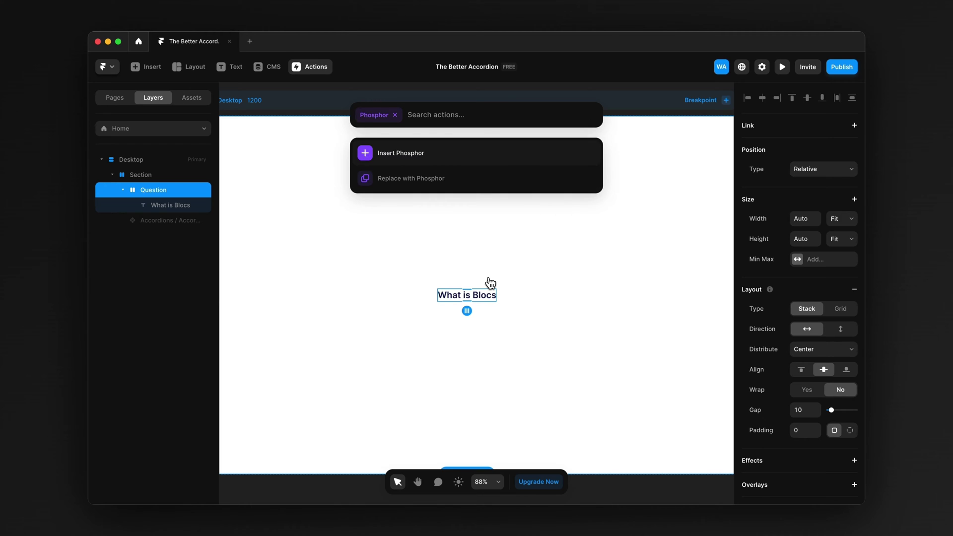
key("Return")
key("super+bracketleft")
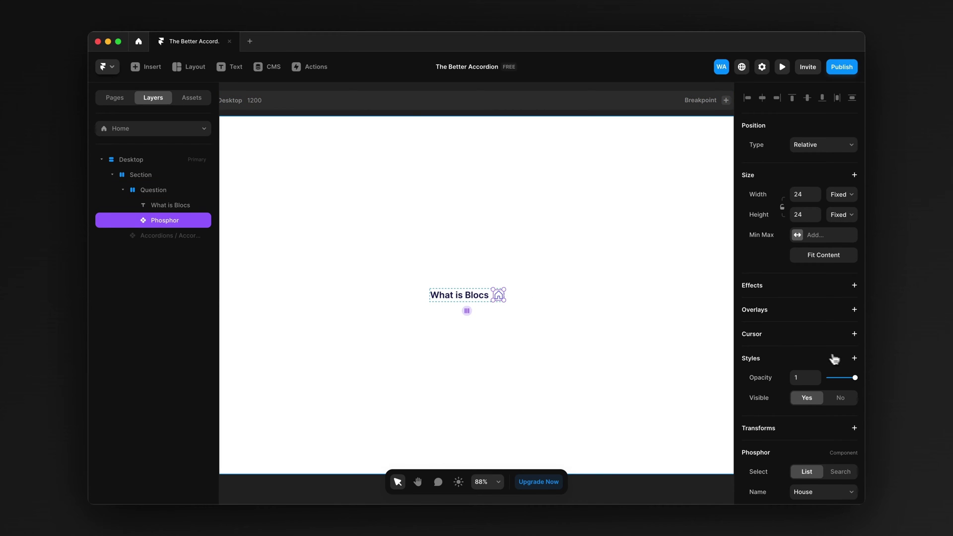
Step: Set the icon to Plus with a black colour
scroll(806, 305, "down", 5)
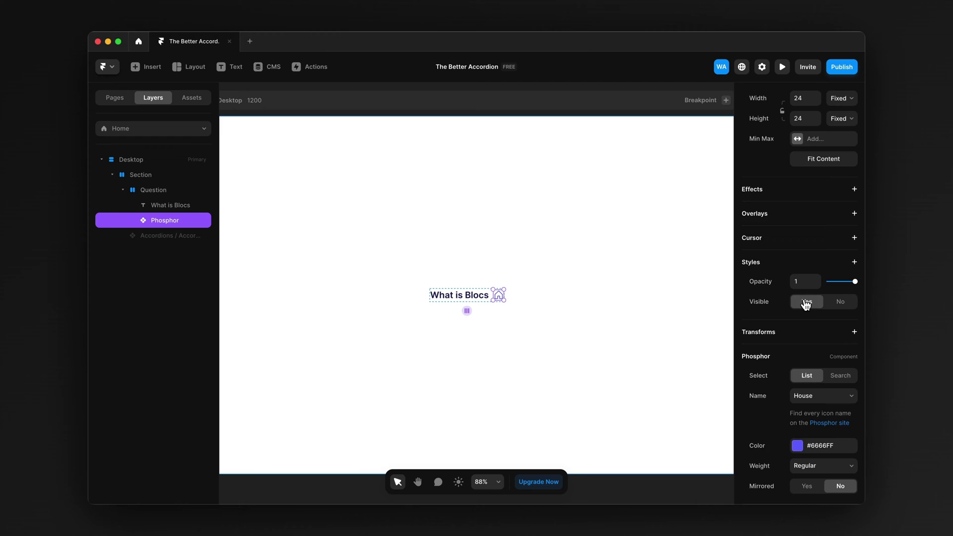
left_click(820, 366)
type("plus")
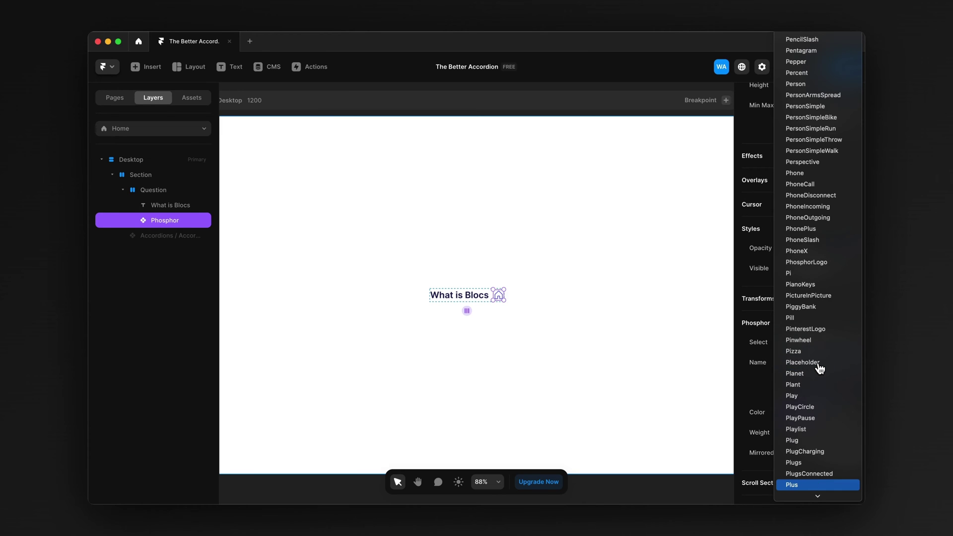
key("Return")
left_click(827, 408)
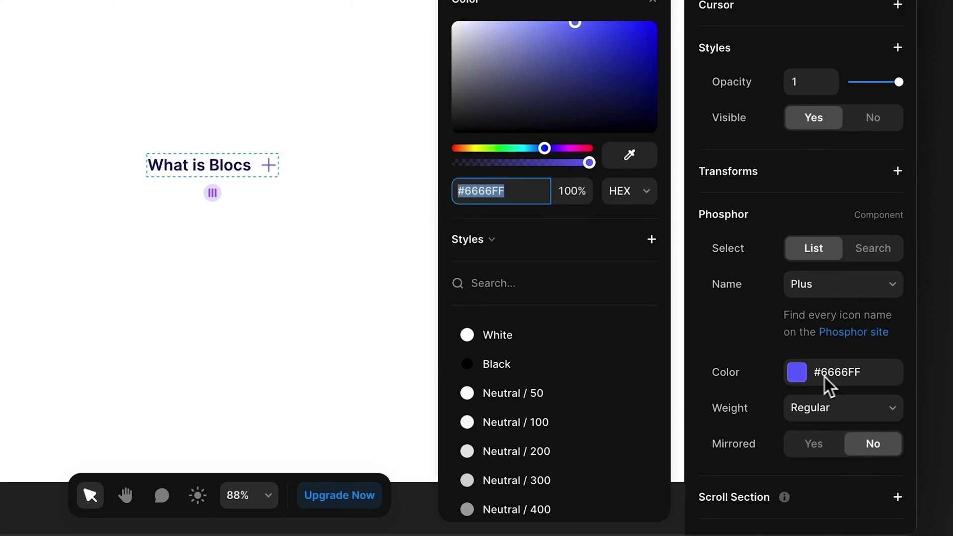
scroll(536, 372, "down", 4)
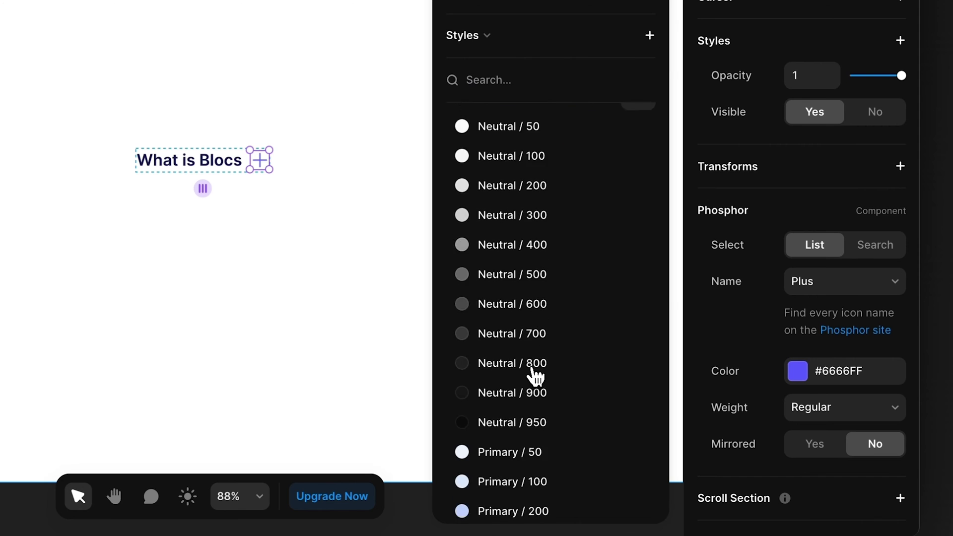
scroll(534, 375, "down", 3)
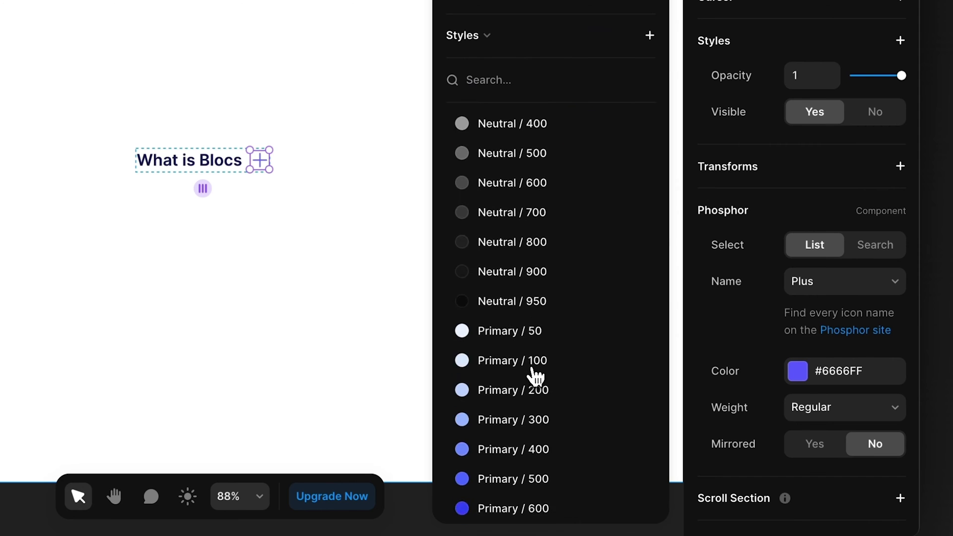
scroll(529, 367, "up", 8)
left_click(526, 362)
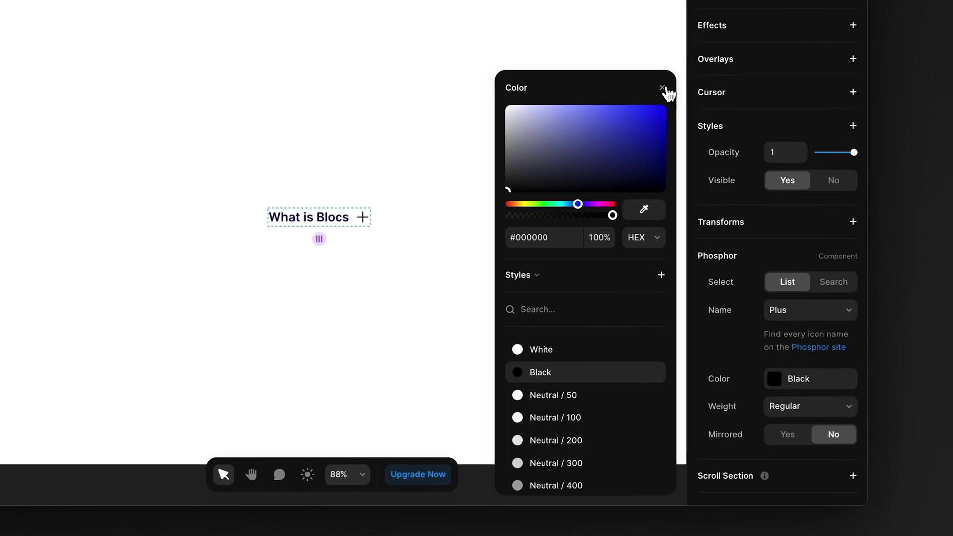
left_click(664, 89)
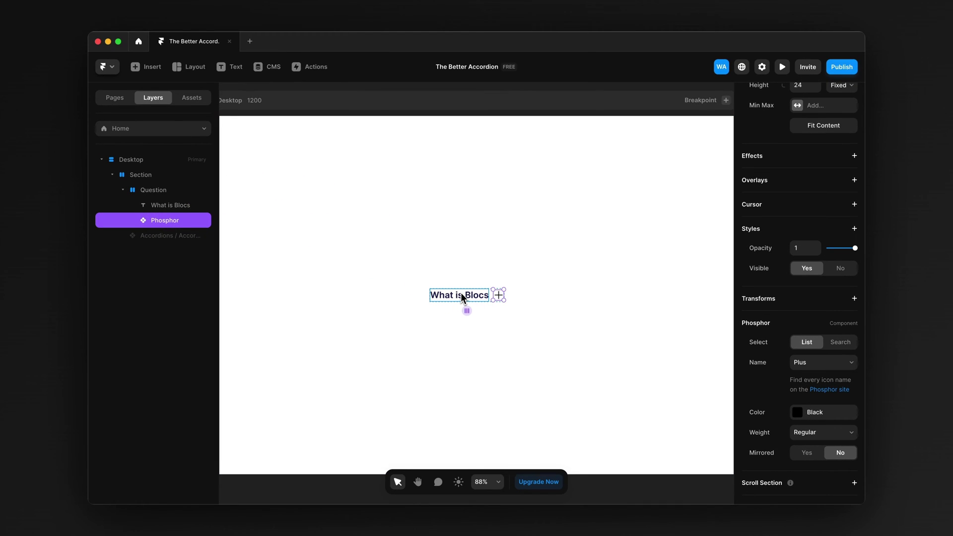
left_click(467, 310)
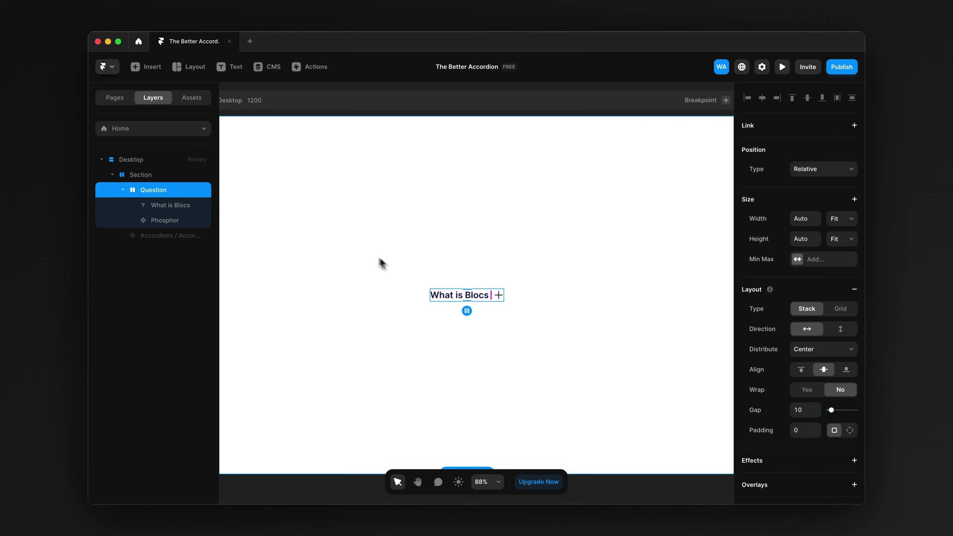
Step: Wrap the Question stack in a new stack named Accordion row
key("super+alt+g")
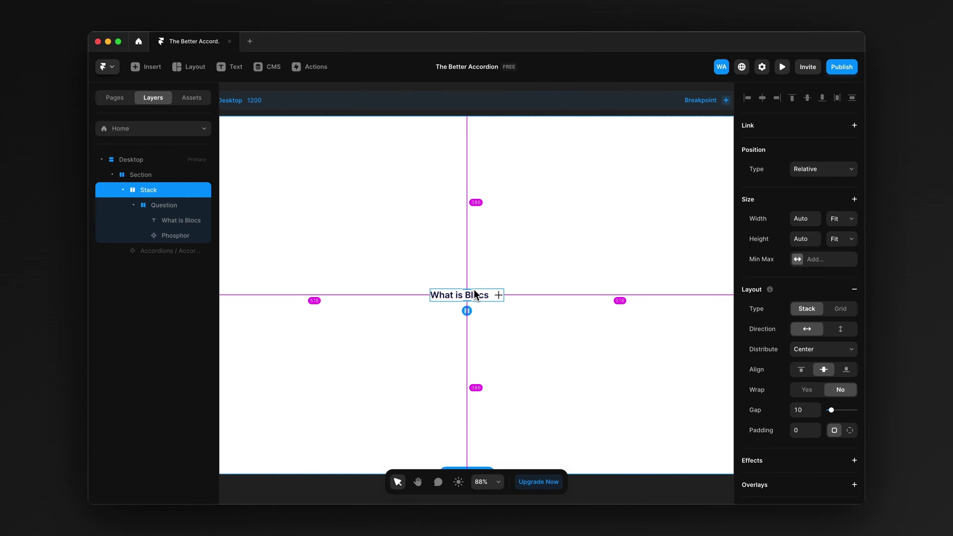
double_click(181, 193)
type("Accor")
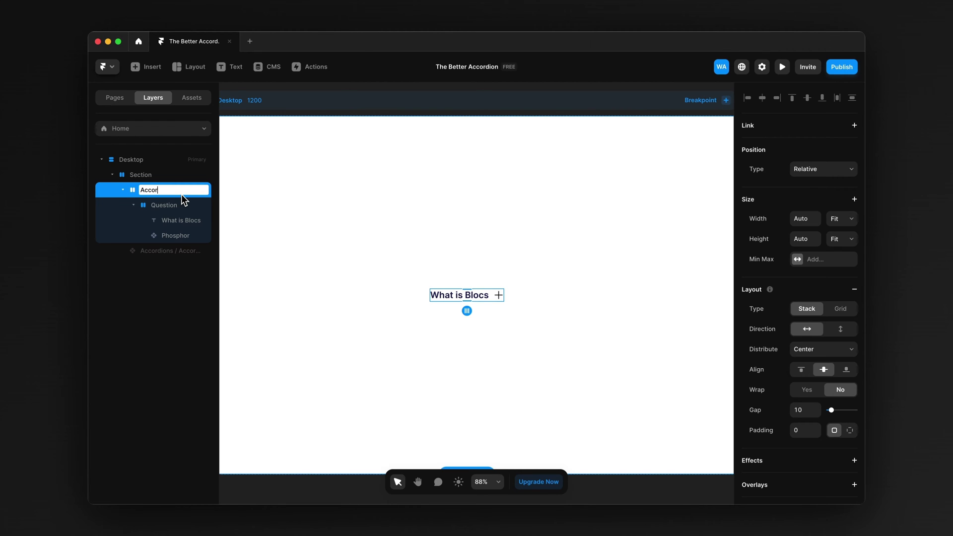
type("dion row")
key("Return")
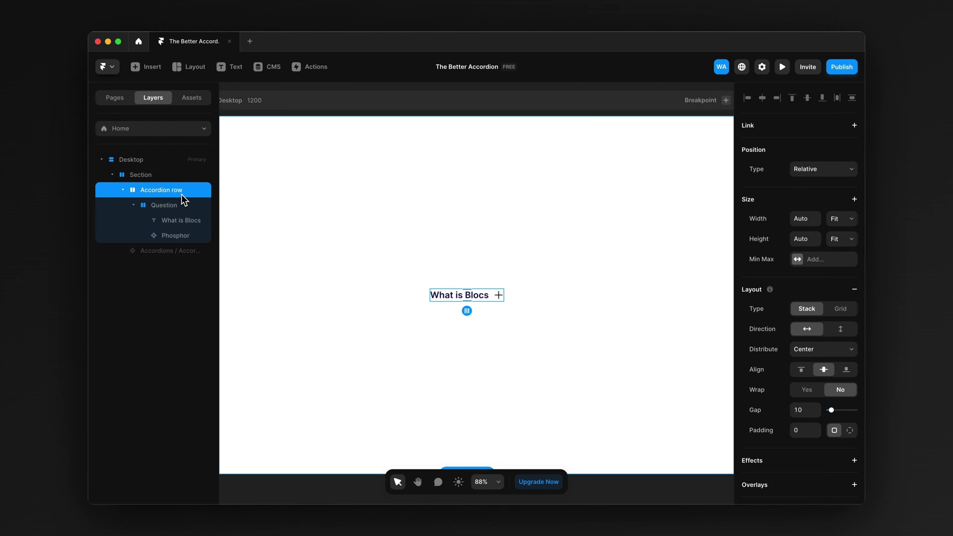
Step: Give the Accordion row a fixed 400 width and Start content distribution
left_click(841, 222)
left_click(841, 187)
left_click(805, 219)
type("400")
key("Return")
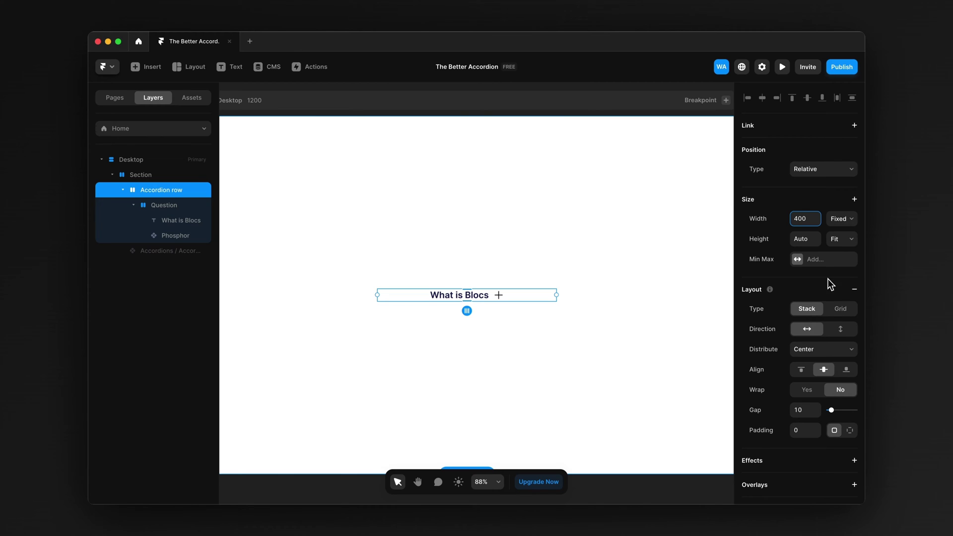
left_click(827, 349)
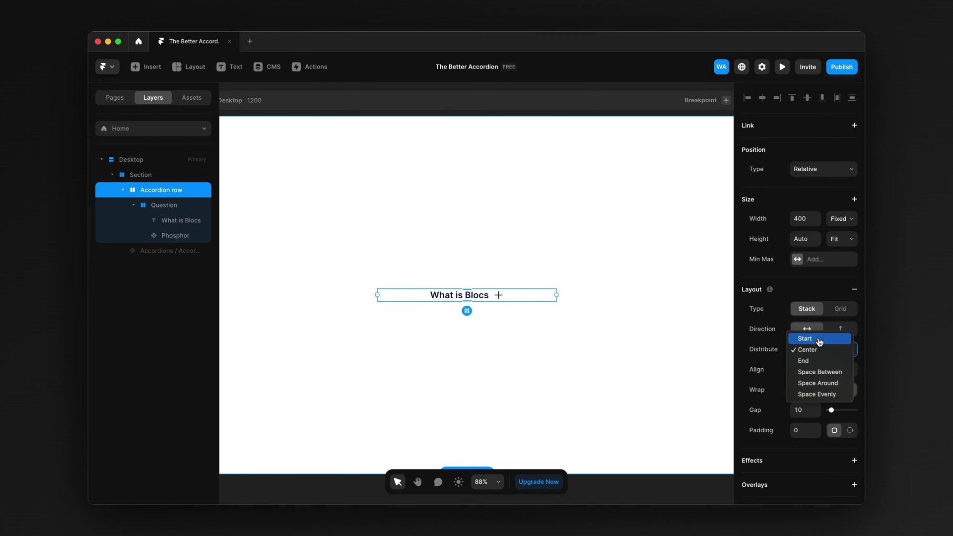
left_click(819, 341)
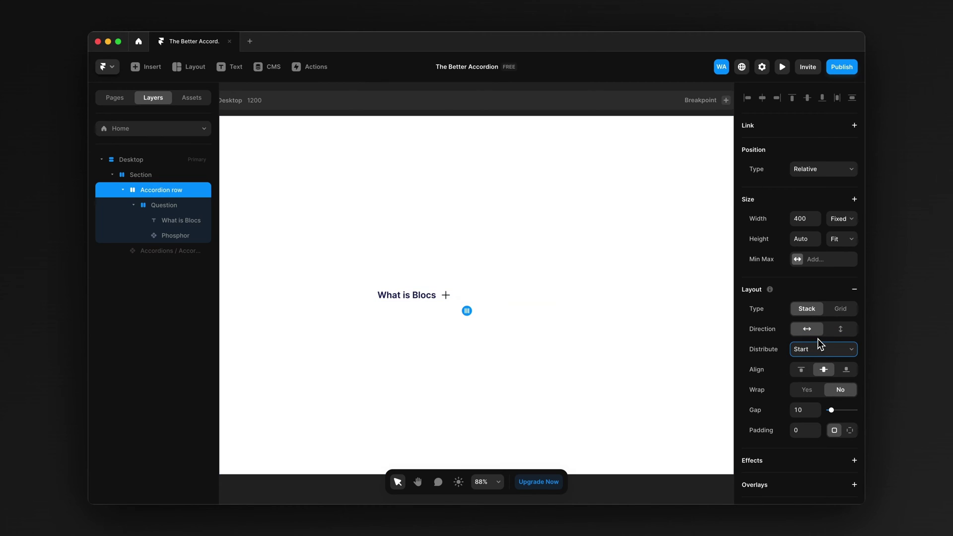
Step: Stack the Accordion row's content vertically with 24 padding
left_click(842, 330)
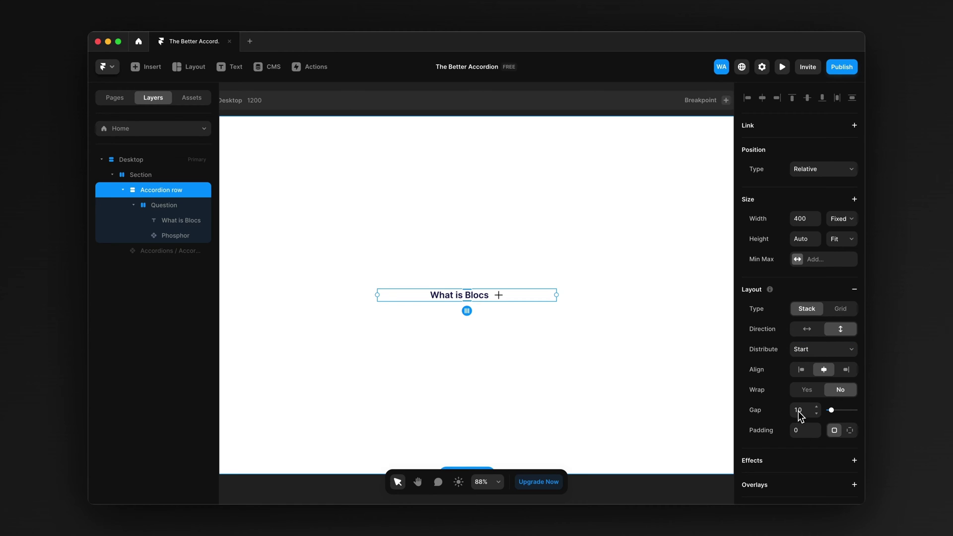
left_click(803, 431)
type("24")
key("Return")
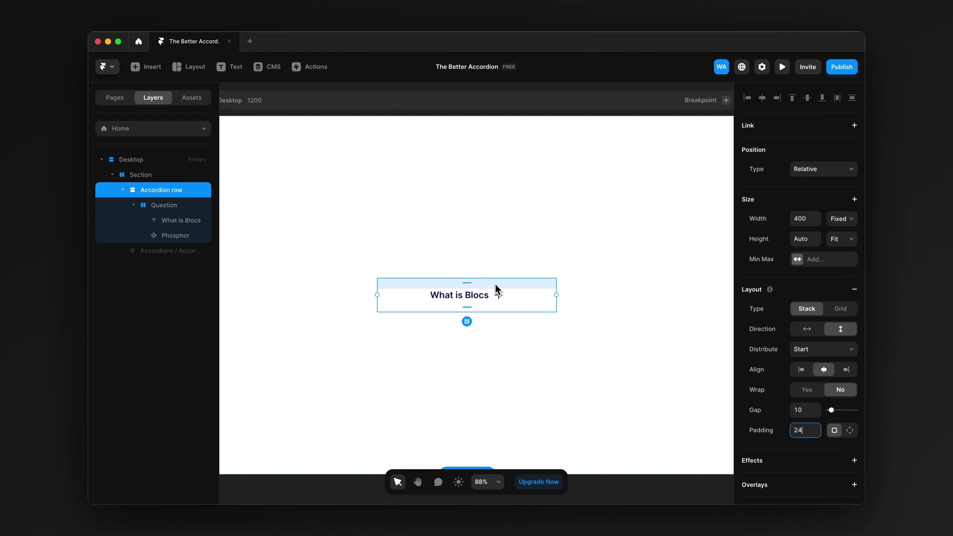
Step: Give the row a Neutral / 300 border and edit its corner radius
scroll(806, 437, "down", 2)
scroll(805, 432, "down", 5)
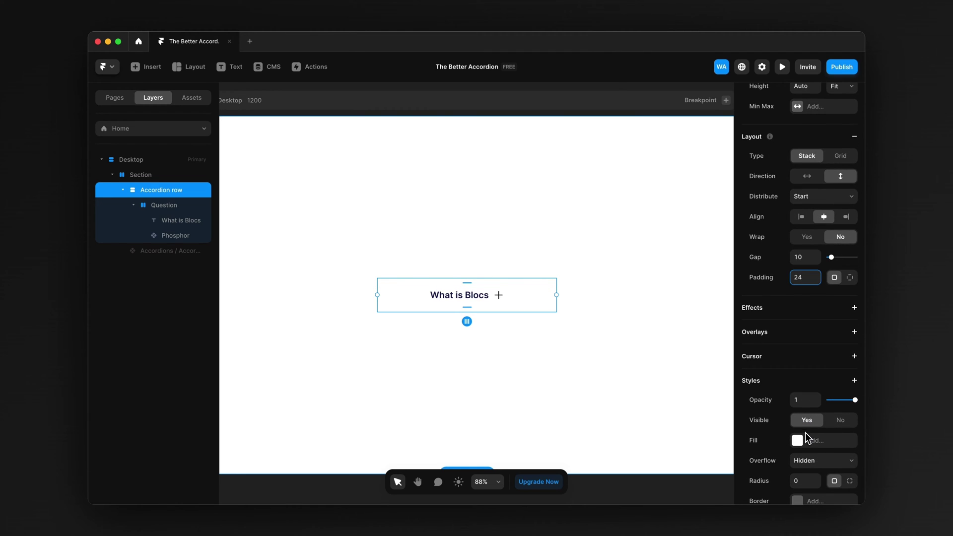
left_click(815, 464)
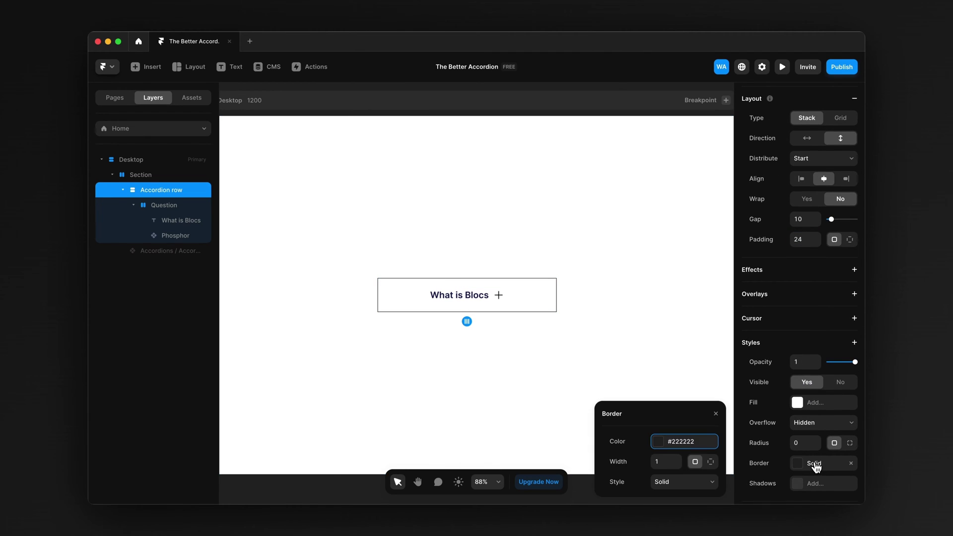
left_click(679, 441)
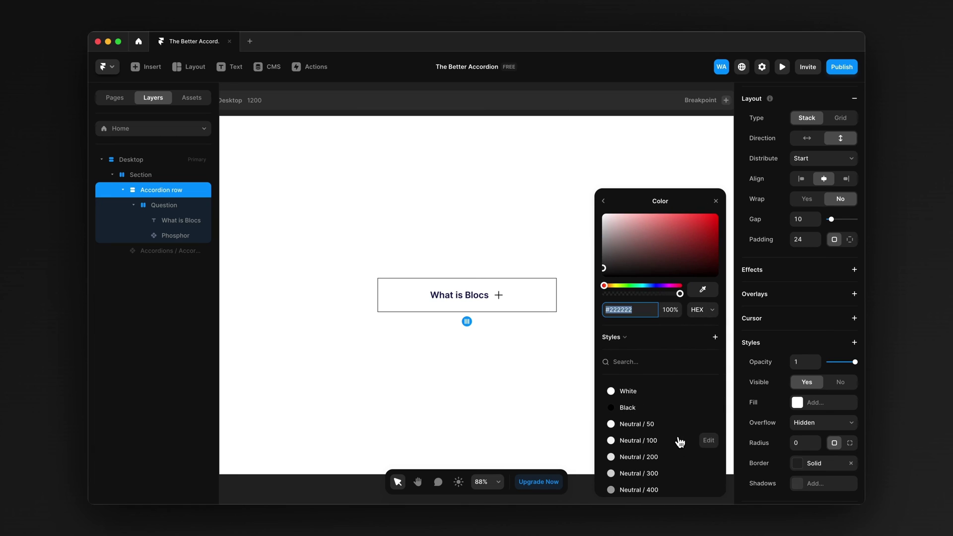
left_click(658, 474)
left_click(716, 201)
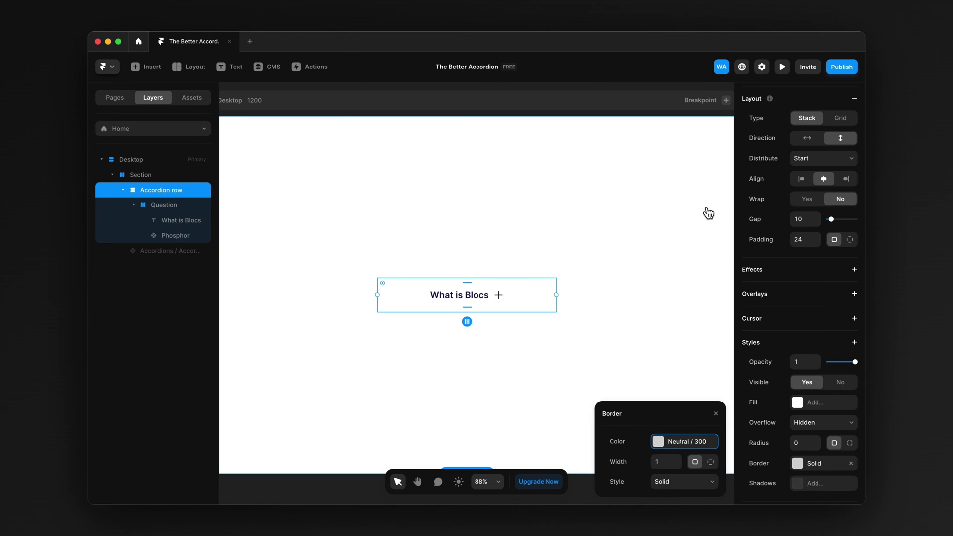
left_click(715, 412)
left_click(808, 448)
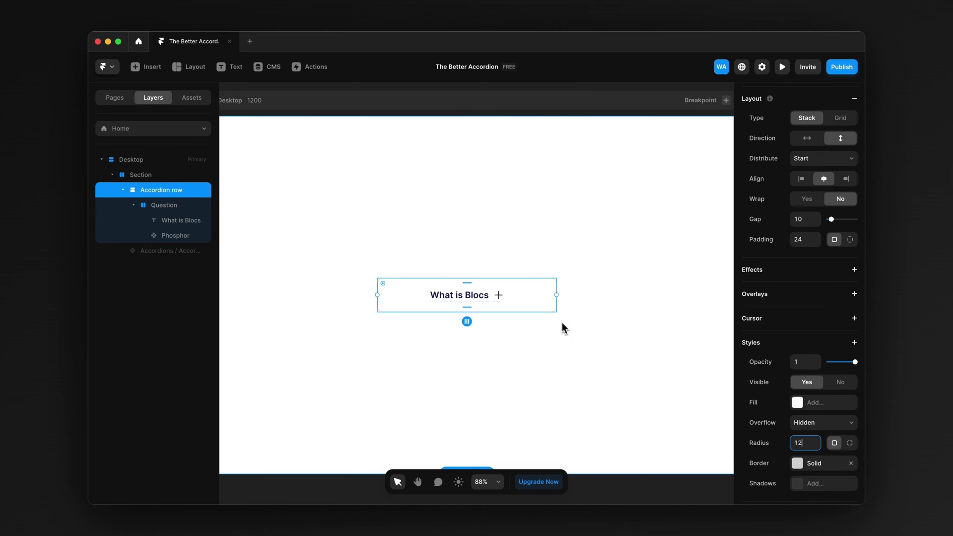
Step: Make the Question row fill the card's width
left_click(604, 362)
scroll(481, 320, "up", 5)
scroll(481, 321, "up", 1)
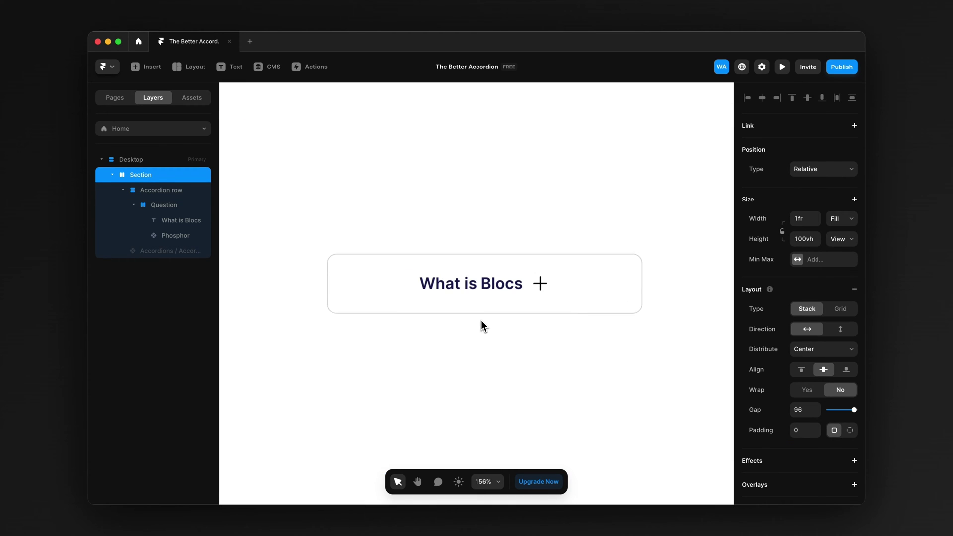
left_click(166, 205)
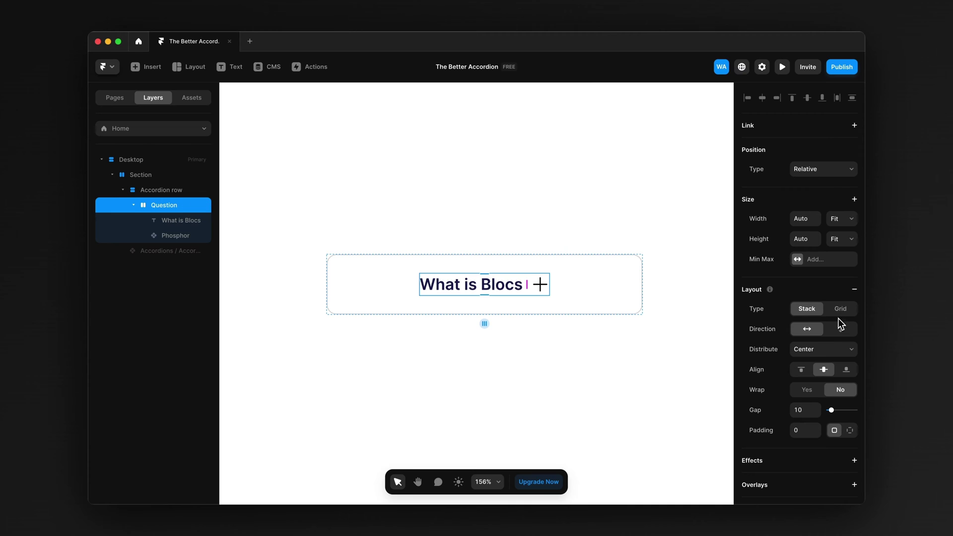
left_click(841, 221)
left_click(842, 217)
Step: Make the 'What is Blocs' heading fill the available width
left_click(551, 347)
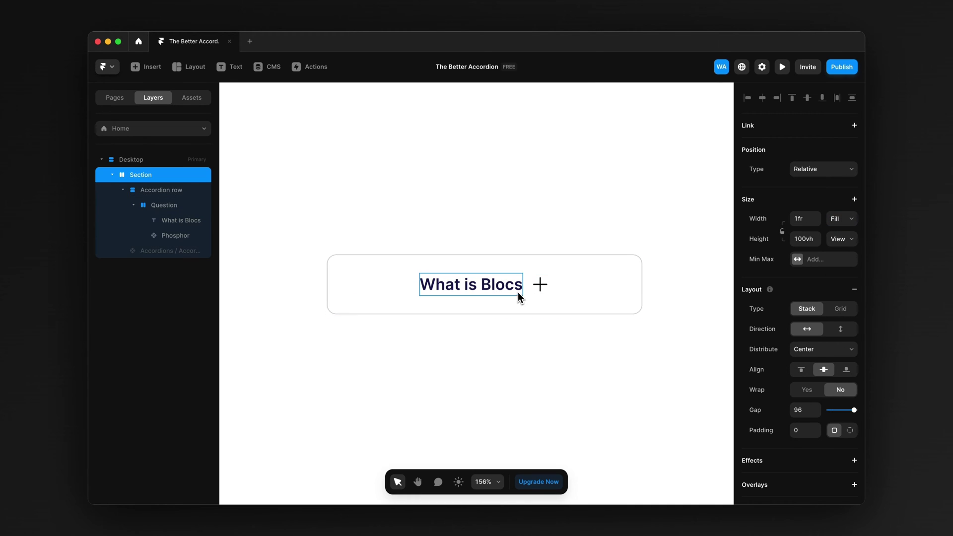
left_click(516, 293)
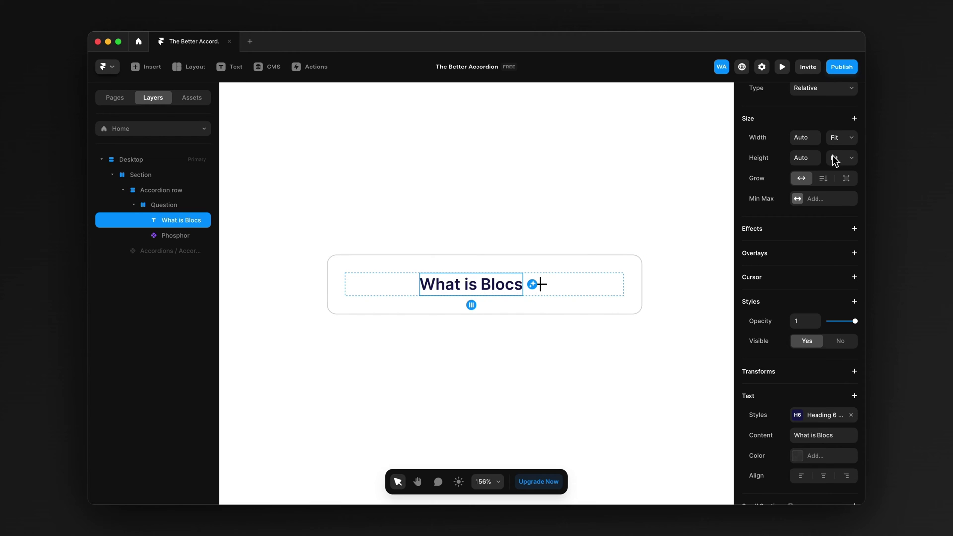
left_click(840, 138)
left_click(829, 127)
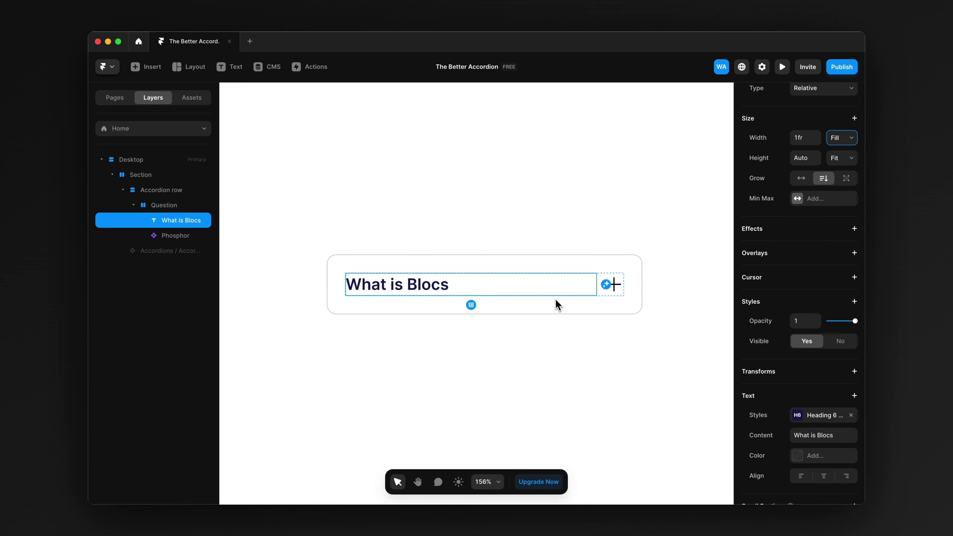
key("Escape")
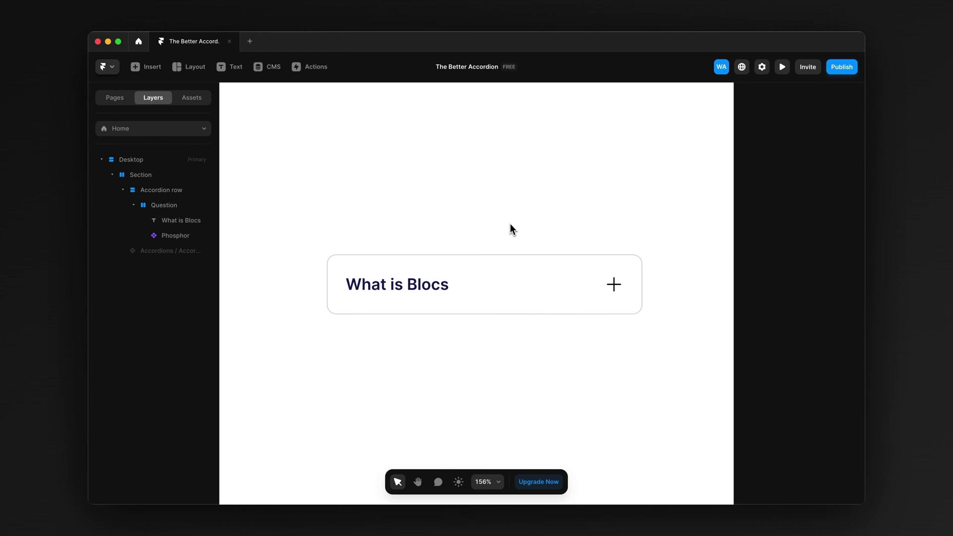
Step: Paste the answer sentence as a new text layer filling the card width
key("t")
left_click(471, 264)
key("super+v")
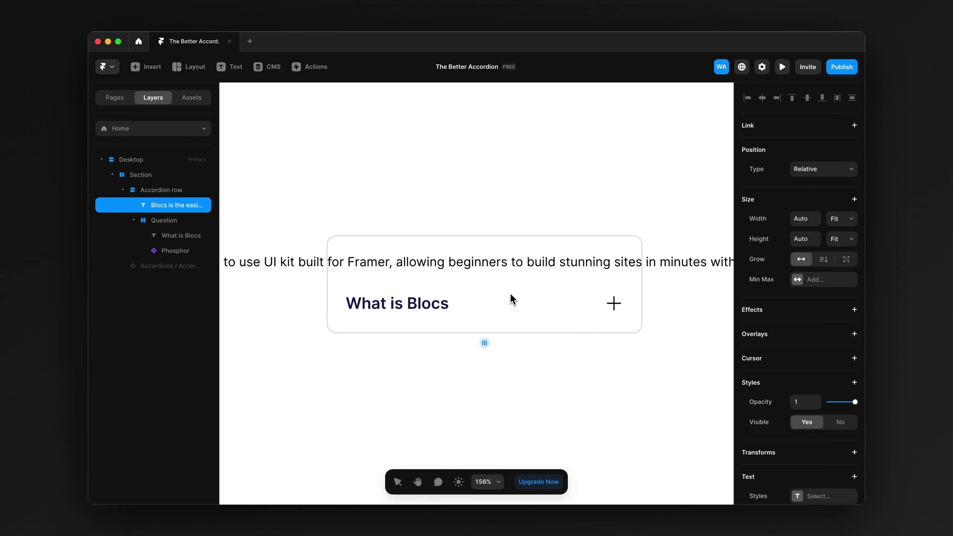
left_click(837, 219)
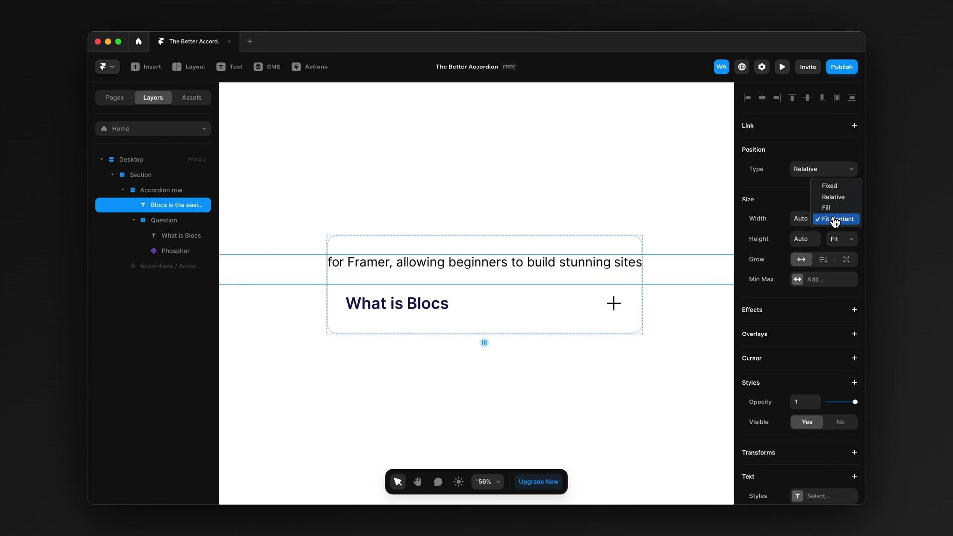
left_click(838, 208)
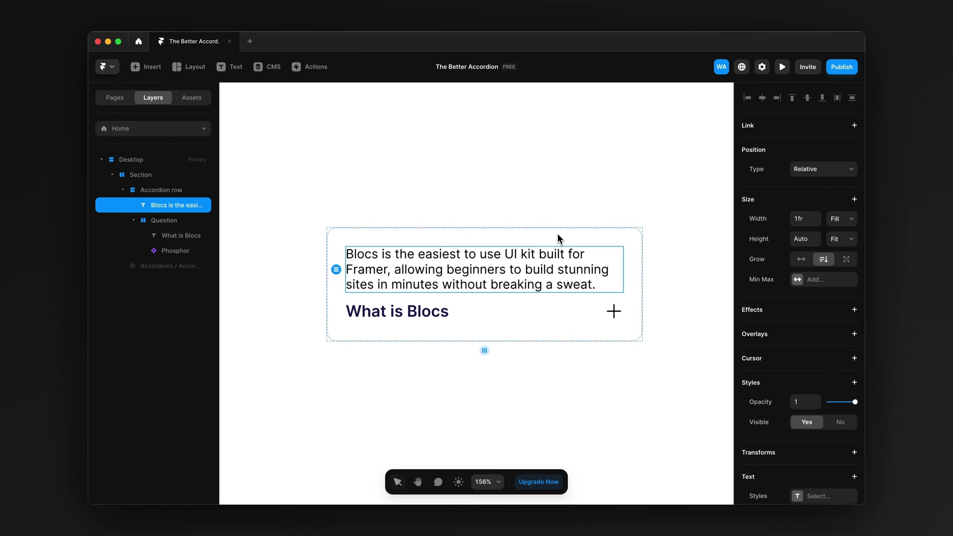
Step: Apply the Body / Medium text style to the answer
scroll(837, 480, "down", 2)
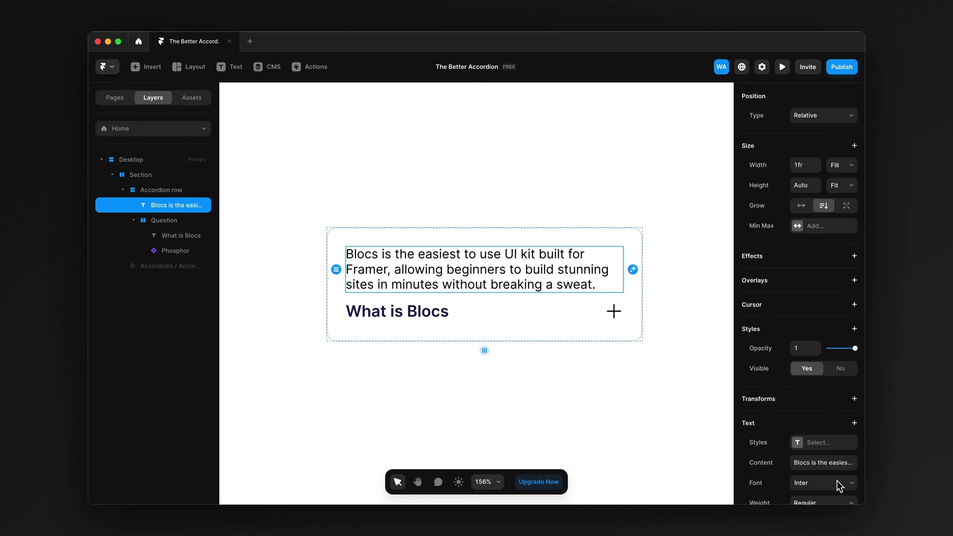
left_click(820, 443)
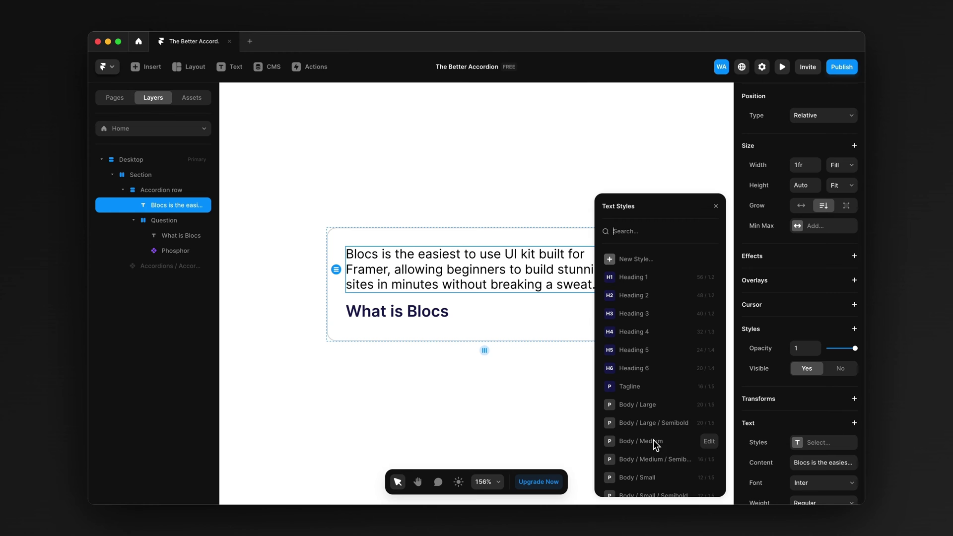
left_click(653, 440)
left_click(718, 206)
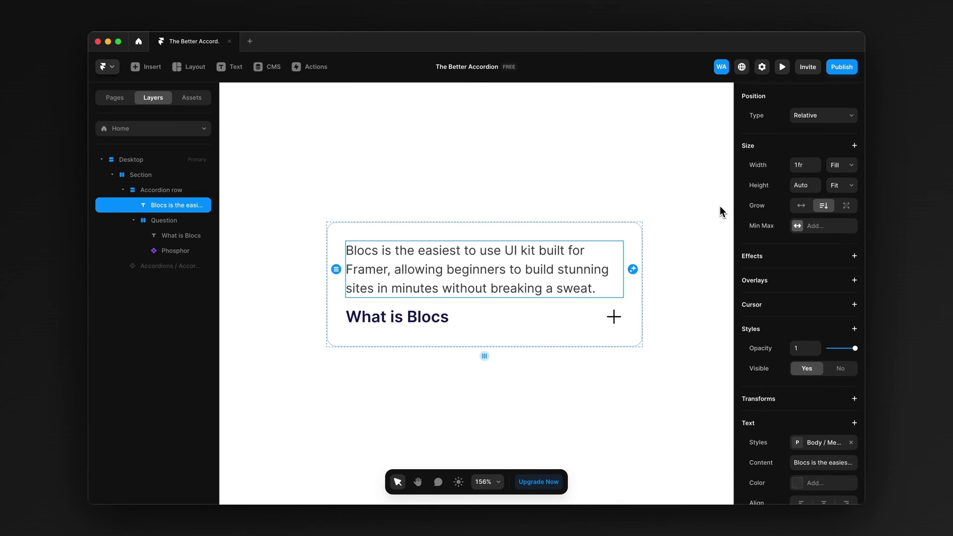
Step: Move the answer below the question and create the Accordion row component
key("super+bracketleft")
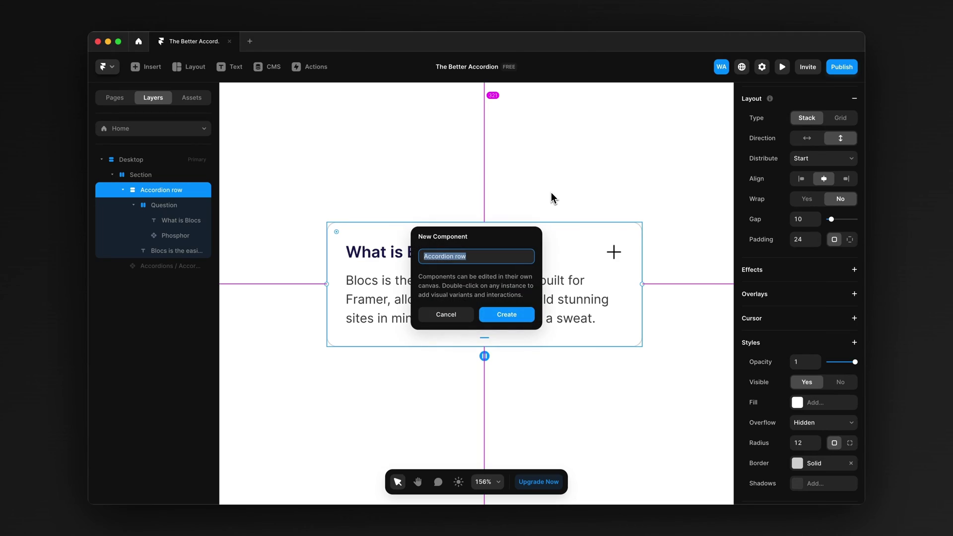
key("Return")
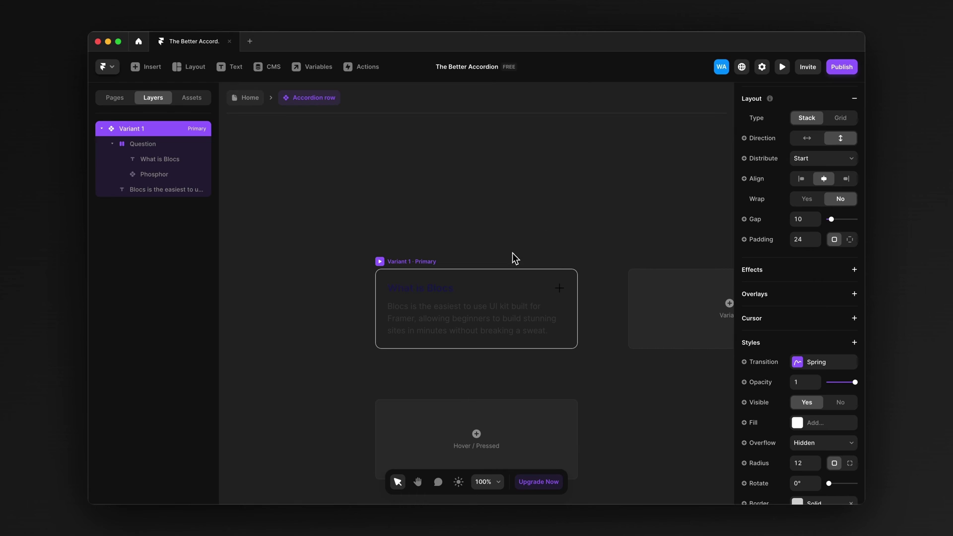
Step: Give the component card a White fill style
left_click(809, 422)
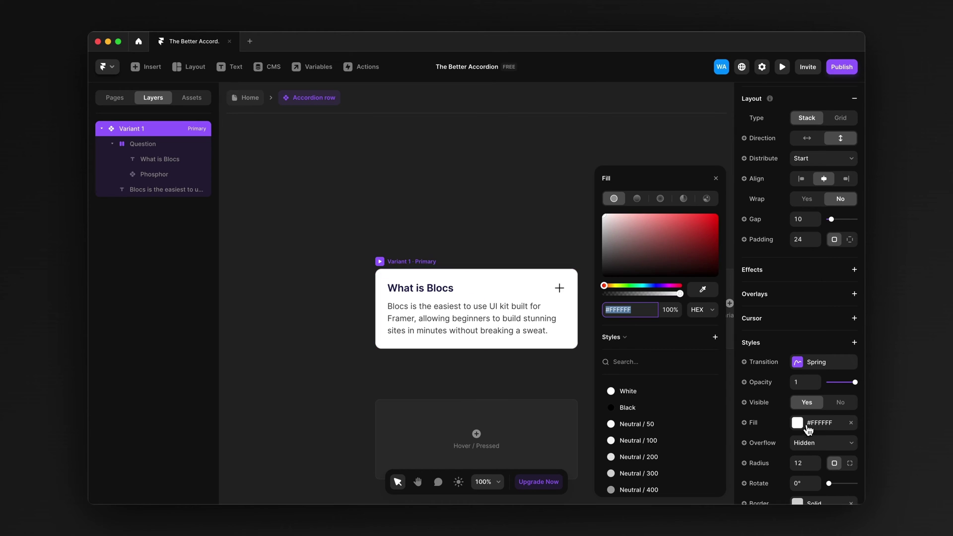
left_click(628, 391)
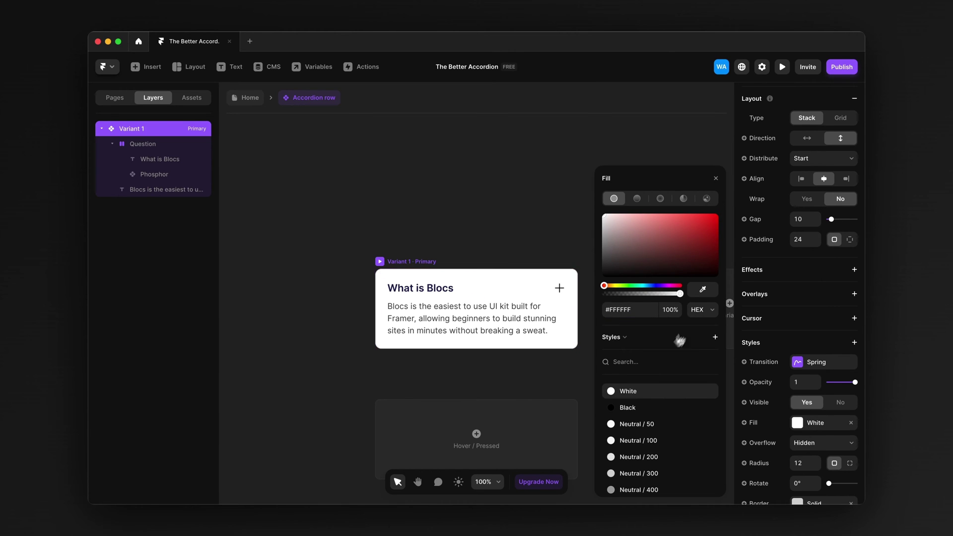
left_click(717, 181)
Step: Add a second variant named Open and begin renaming the primary variant to Closed
left_click(654, 296)
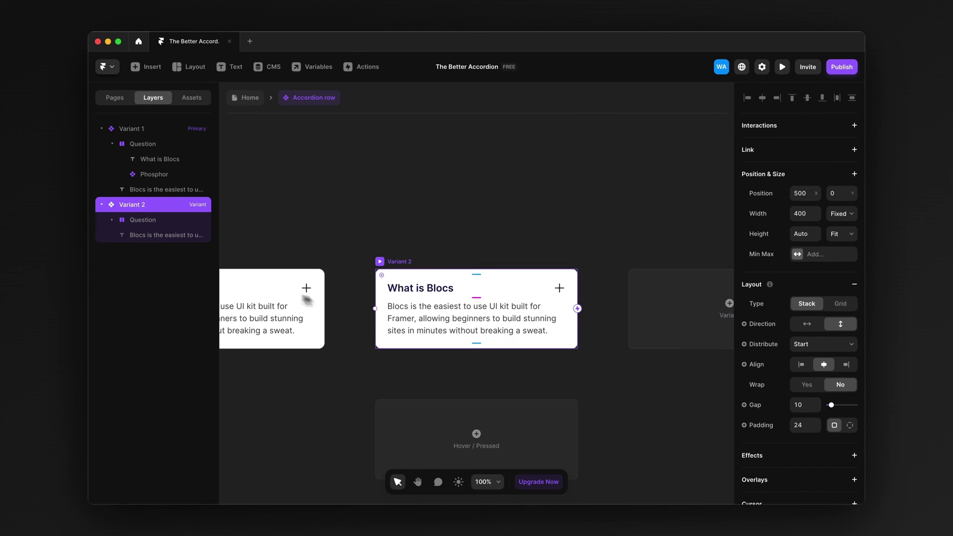
key("super+r")
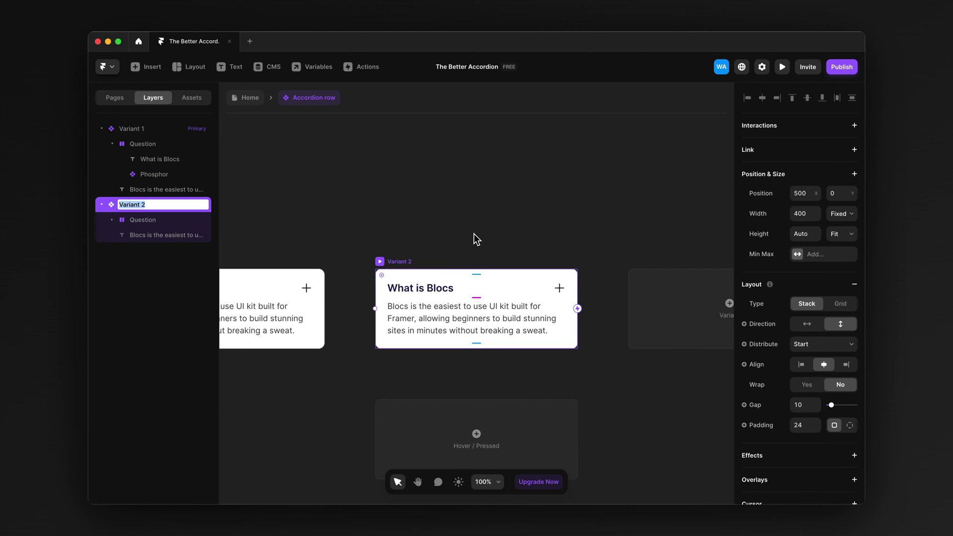
type("Open")
key("Return")
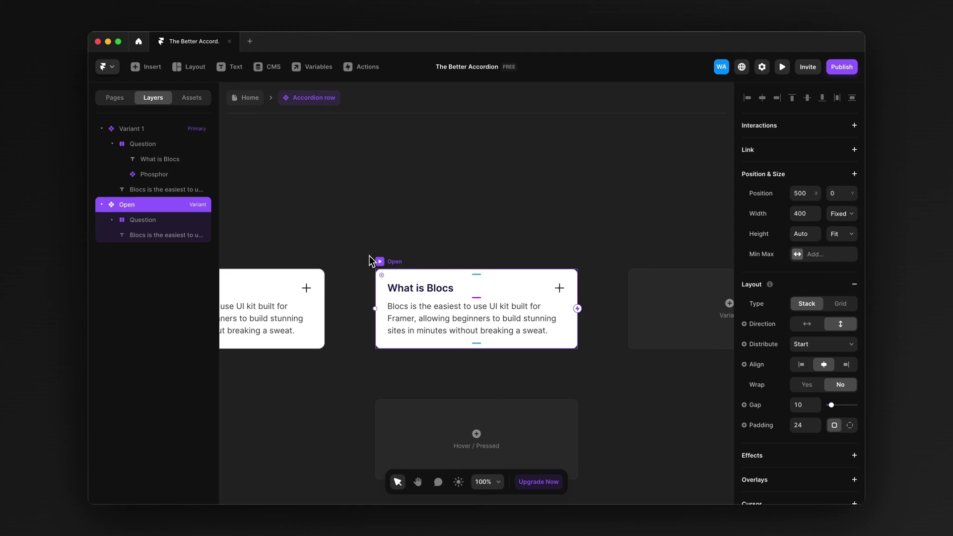
scroll(369, 255, "left", 5)
left_click(351, 256)
key("super+r")
type("C")
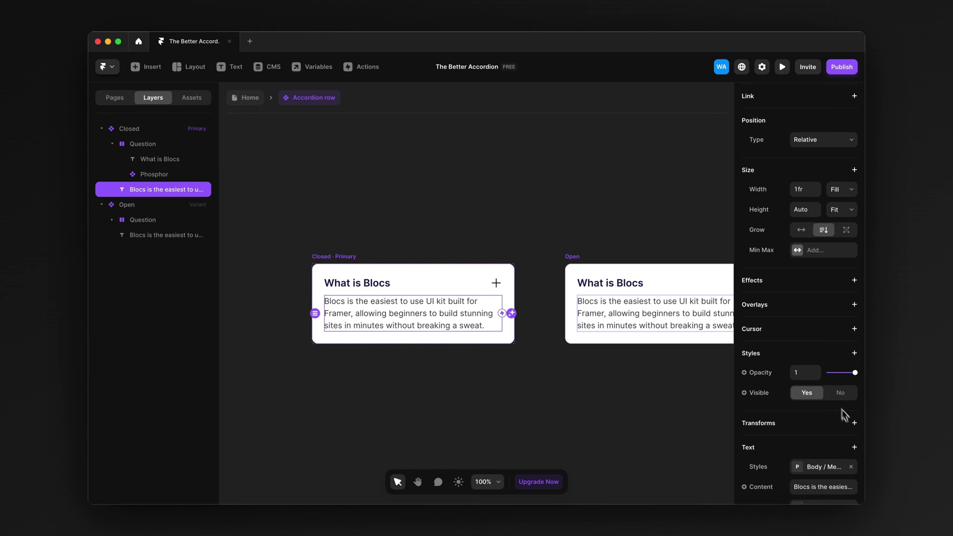
Step: Hide the answer in Closed and link Closed to Open on tap
left_click(853, 398)
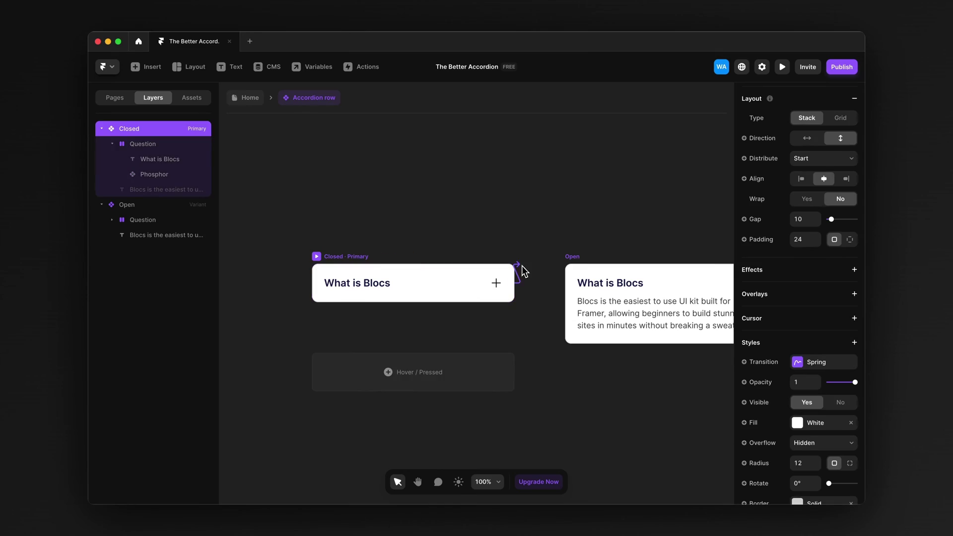
mouse_move(515, 283)
left_mouse_down()
mouse_move(578, 293)
mouse_move(438, 289)
mouse_move(507, 290)
left_mouse_up()
left_click(570, 258)
Step: Link Open back to Closed on tap and return to the Home page
left_click(575, 255)
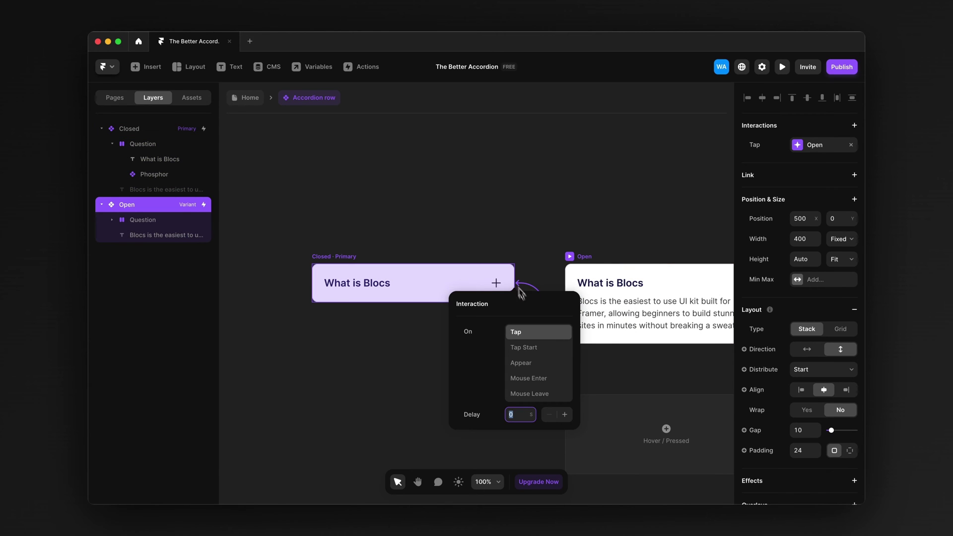
key("Escape")
left_click(250, 97)
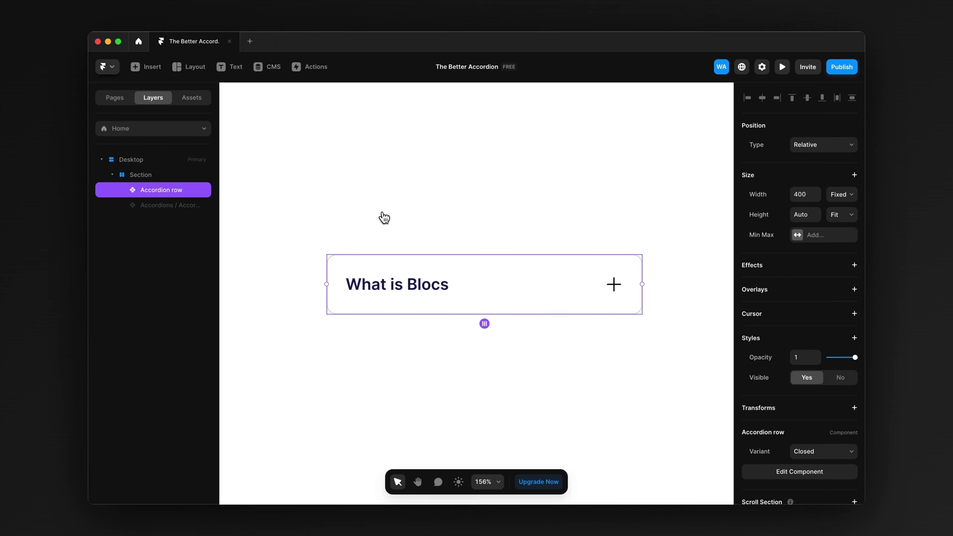
Step: Preview the page and toggle the accordion open and closed several times
key("super+p")
left_click(513, 290)
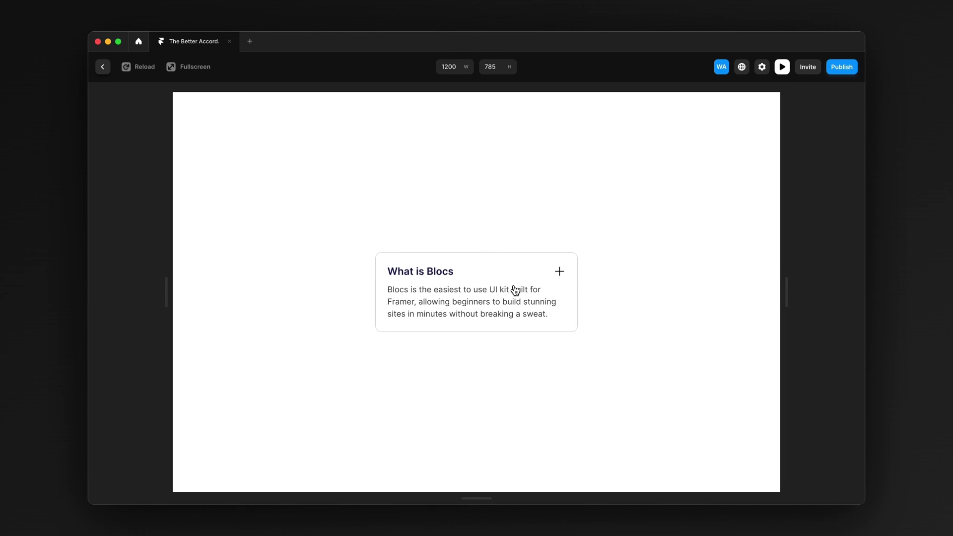
left_click(515, 291)
left_click(515, 296)
left_click(515, 297)
left_click(515, 301)
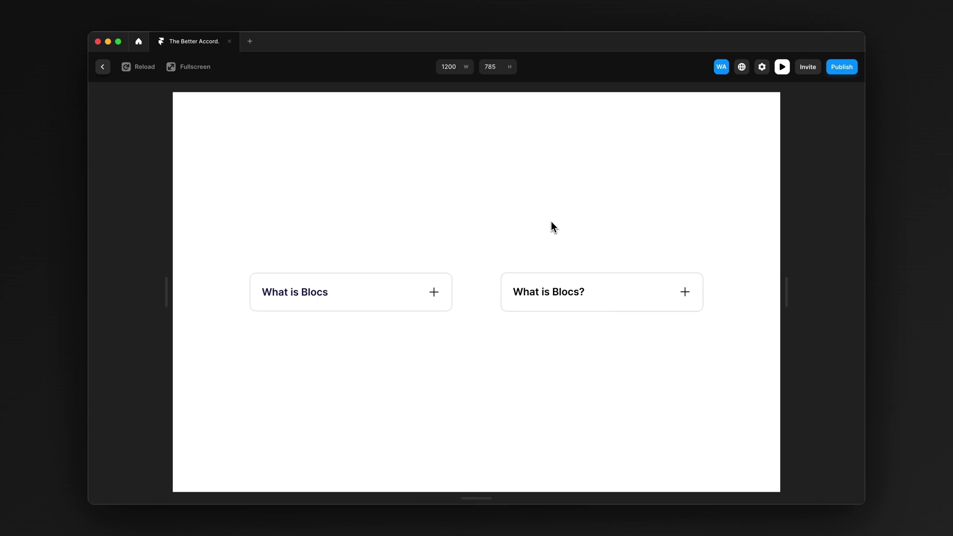
Step: Toggle the 'What is Blocs' cards open and closed repeatedly in preview
left_click(586, 292)
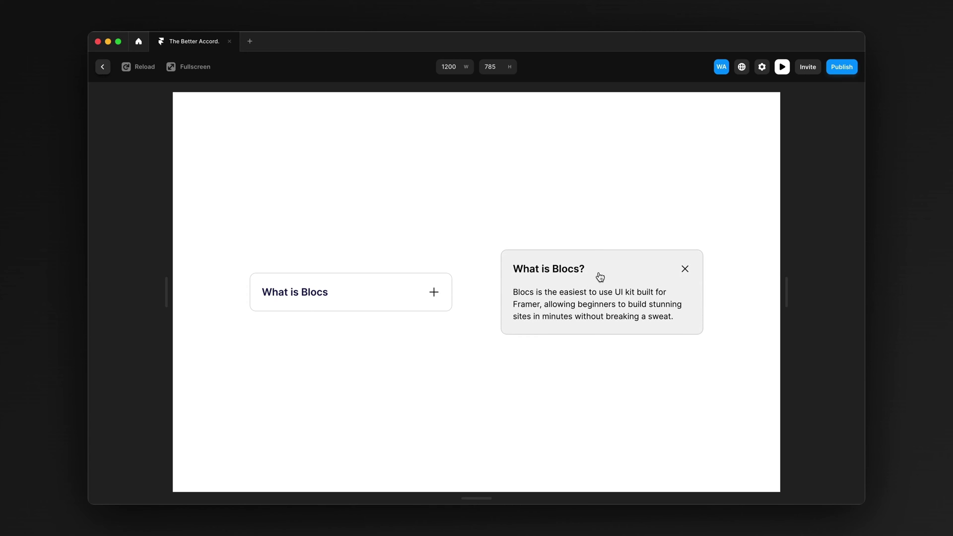
left_click(601, 277)
left_click(602, 282)
left_click(604, 279)
left_click(602, 283)
left_click(603, 286)
left_click(398, 291)
left_click(401, 292)
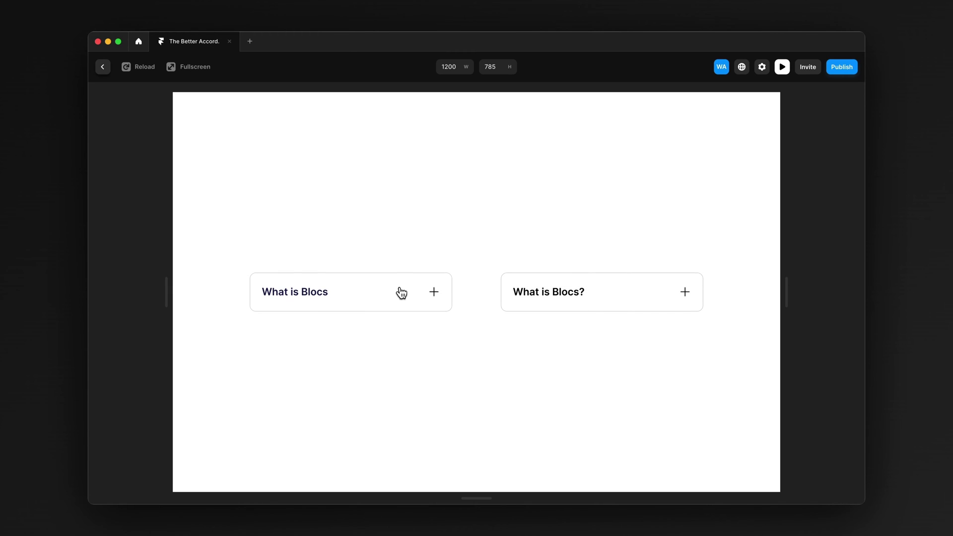
left_click(401, 292)
left_click(401, 280)
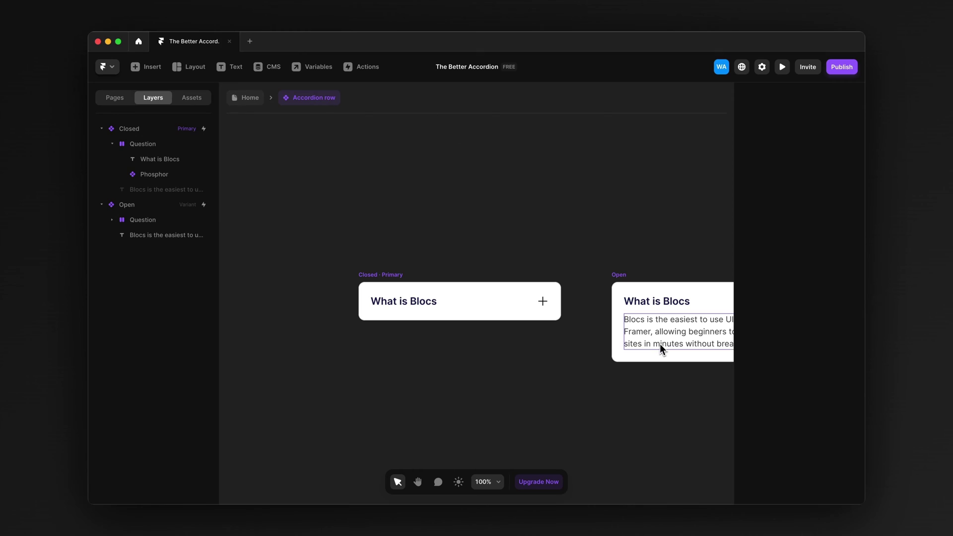
Step: Remove the Open variant's visibility override on the answer text
left_click(661, 343)
scroll(803, 381, "down", 3)
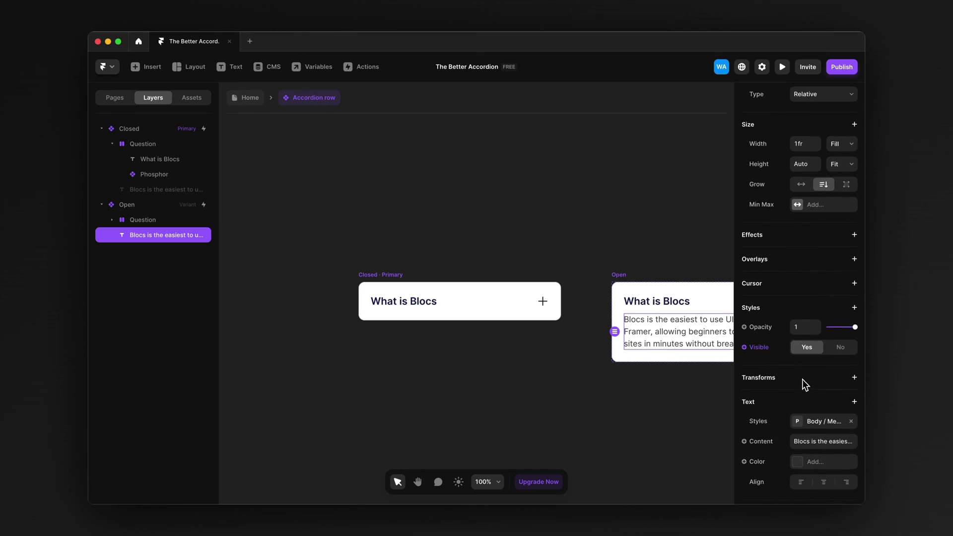
left_click(758, 347)
left_click(776, 386)
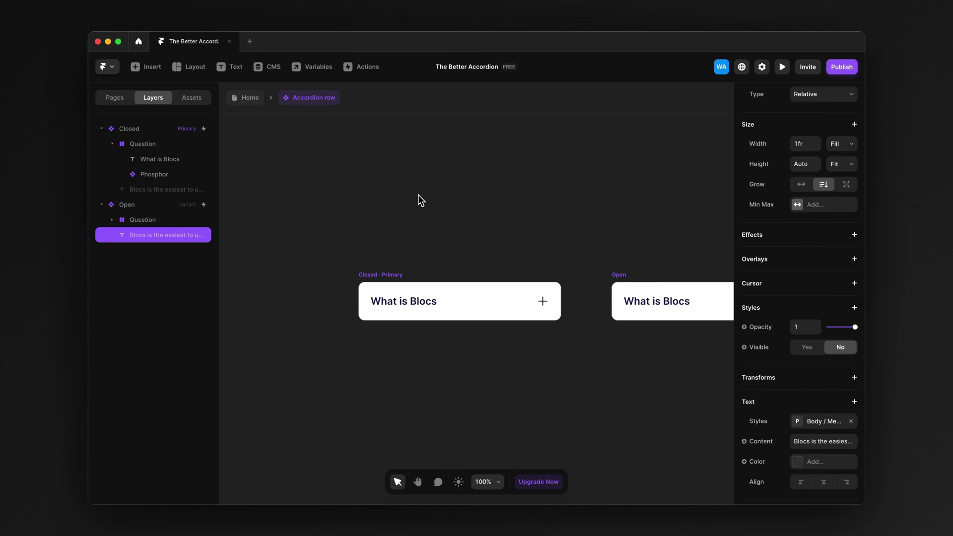
Step: Set the Closed variant's gap to 0 and make its answer visible
left_click(403, 254)
left_click(386, 276)
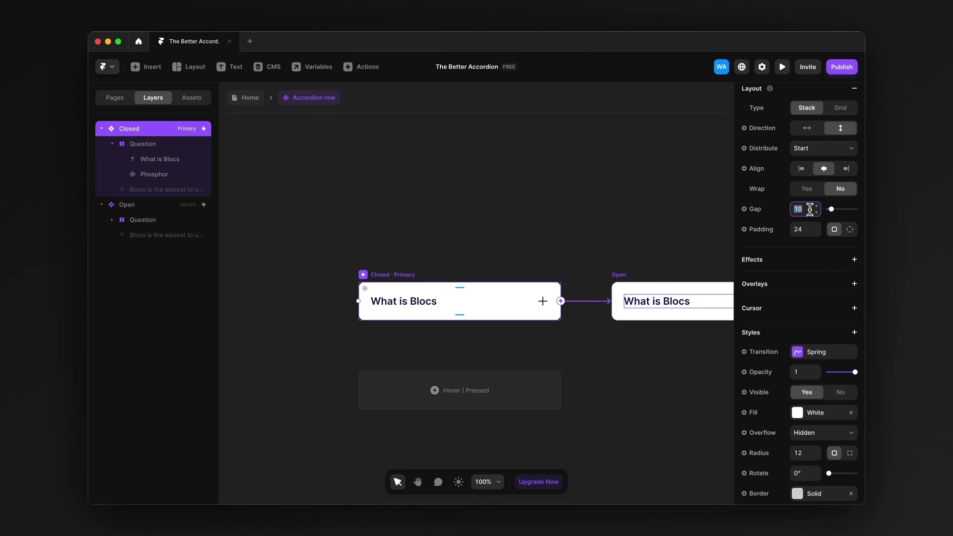
key("Return")
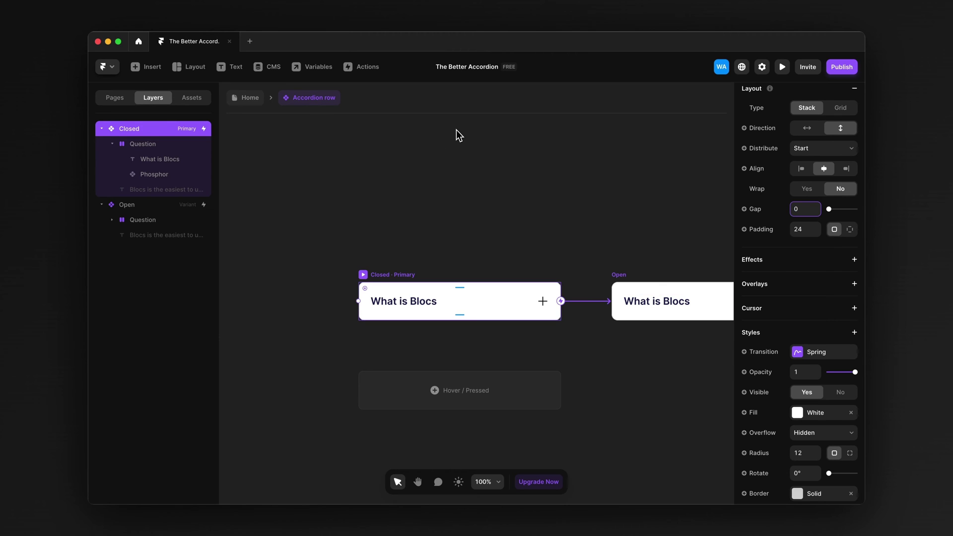
left_click(165, 191)
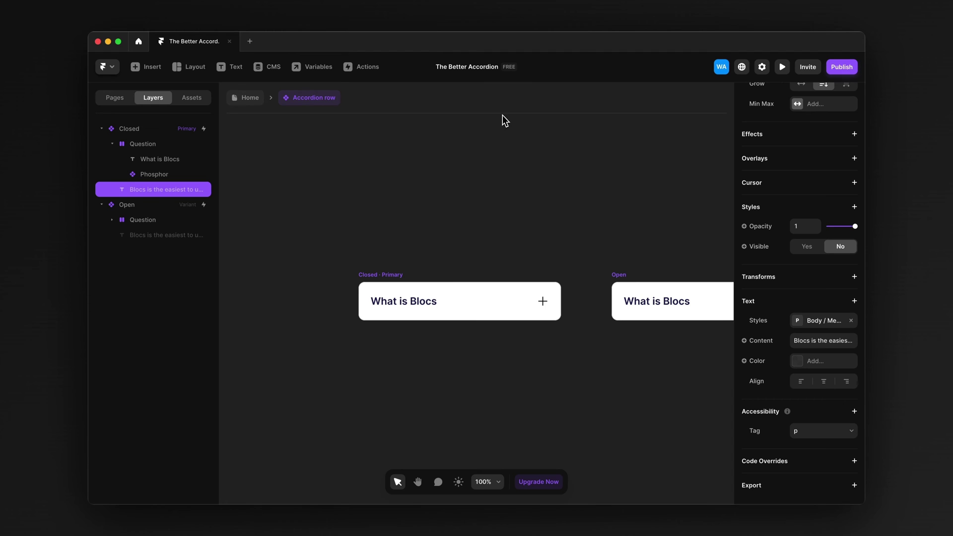
left_click(807, 247)
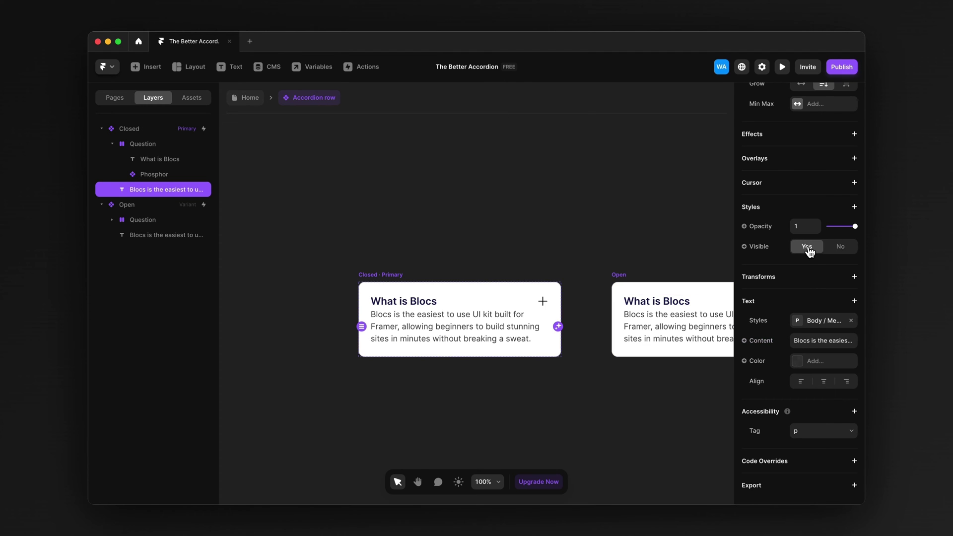
Step: Wrap the answer text in a stack named Answer
key("super+Return")
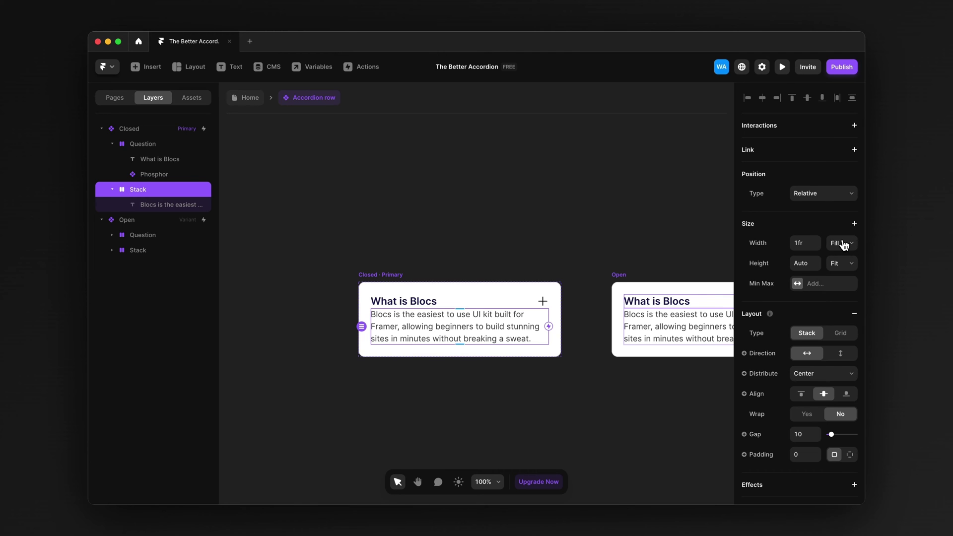
left_click(452, 325)
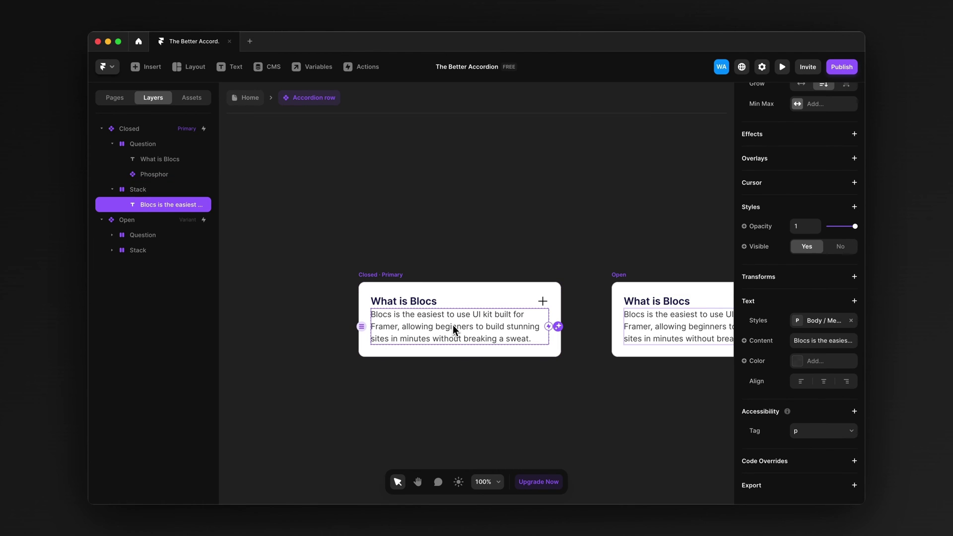
scroll(795, 281, "up", 5)
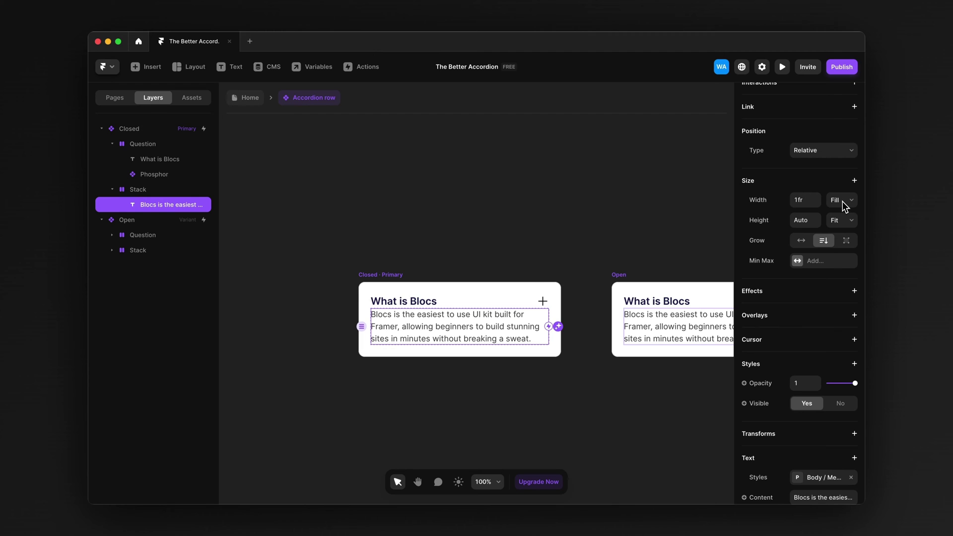
left_click(175, 191)
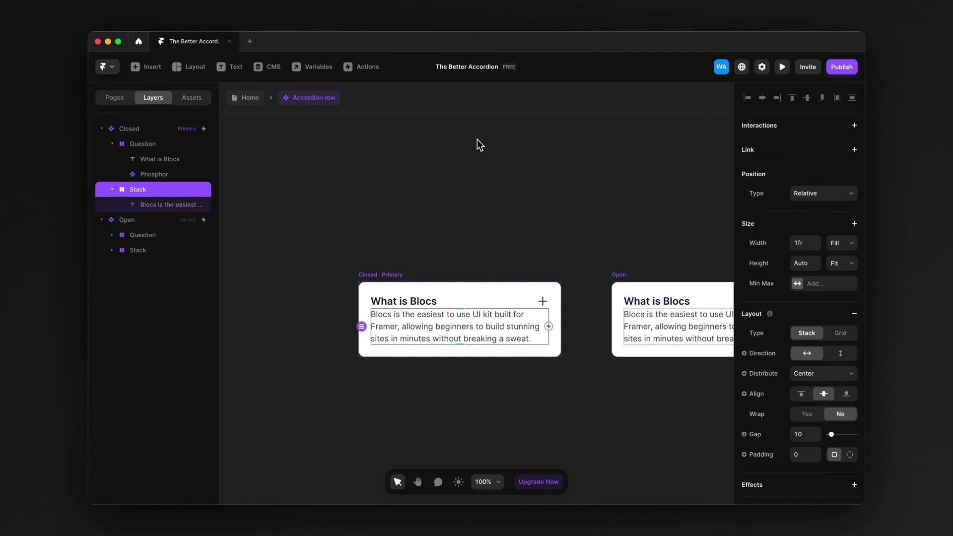
key("super+r")
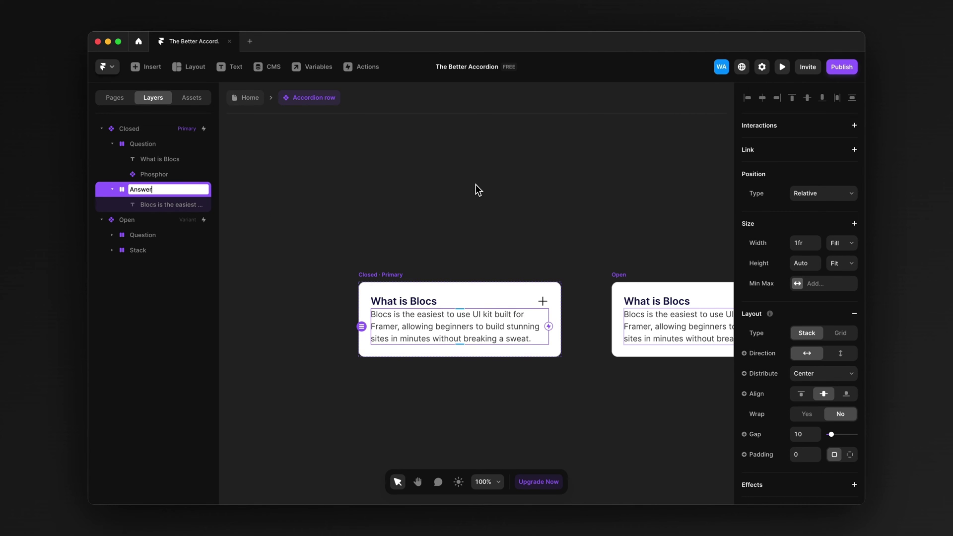
key("Return")
Step: Set the Answer stack's direction to vertical
scroll(571, 197, "up", 2)
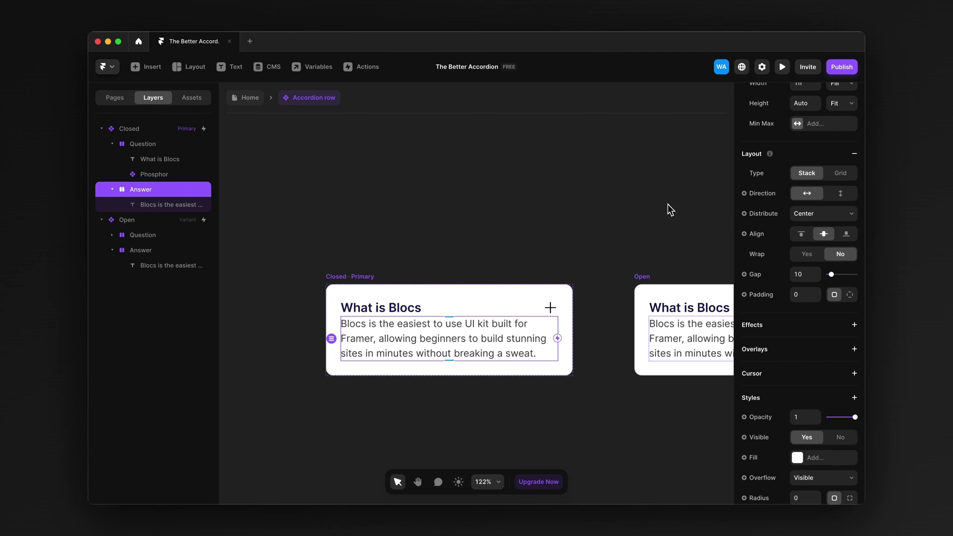
left_click(841, 193)
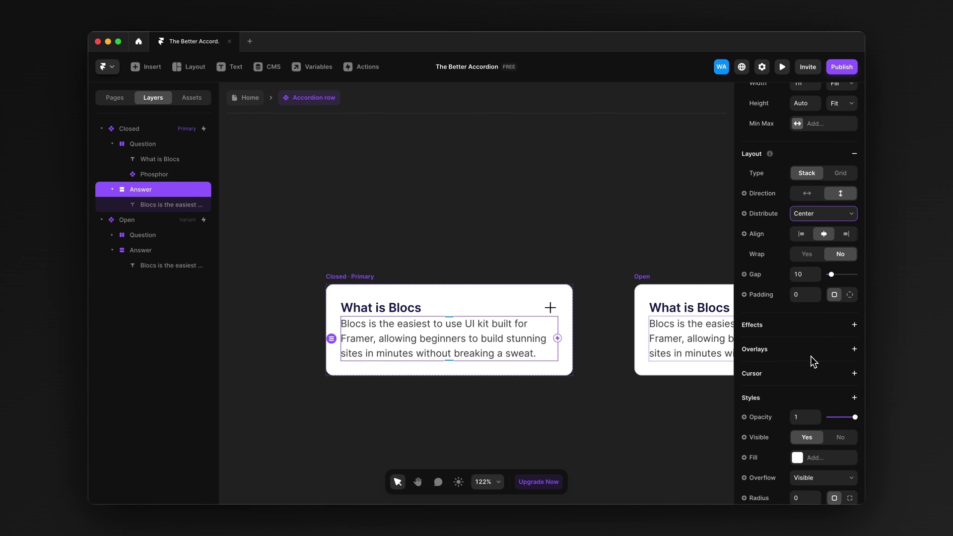
scroll(812, 356, "down", 3)
Step: Give the Closed Answer wrapper Distribute End and a fixed 1px height, and make Open's Answer Fit Content
left_click(821, 385)
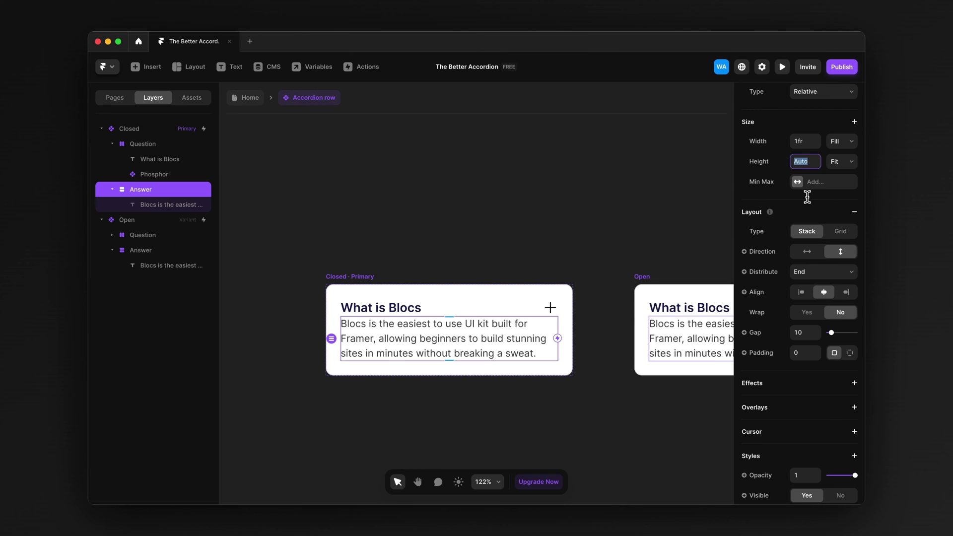
key("Return")
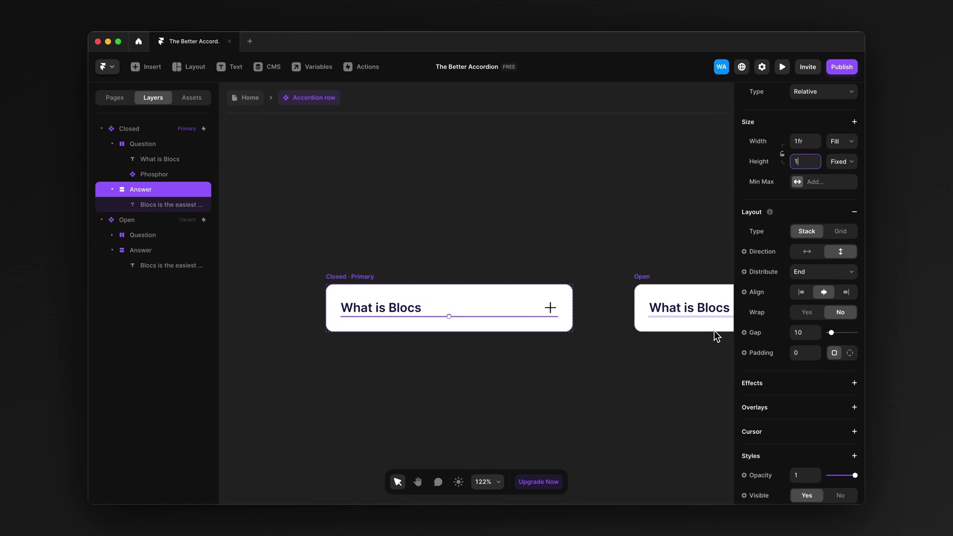
left_click(144, 250)
left_click(842, 263)
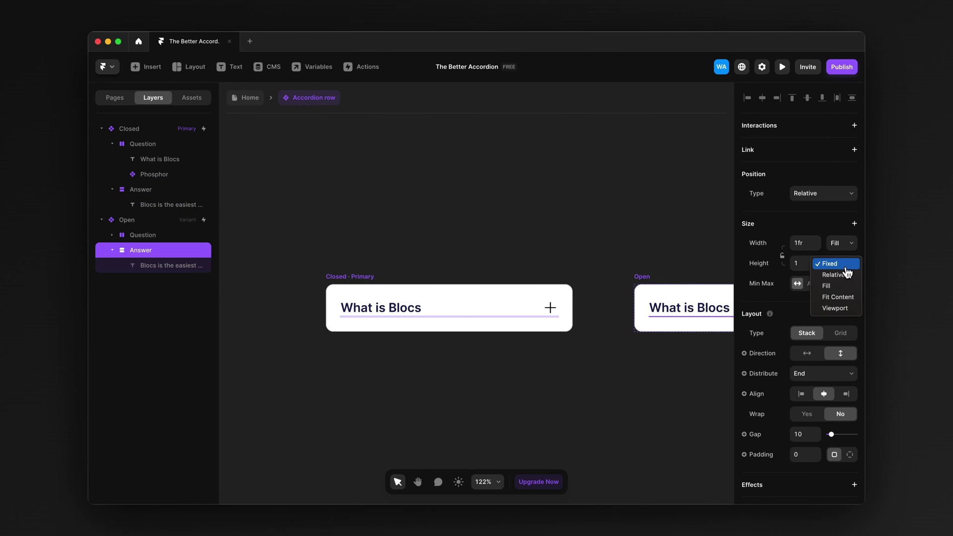
left_click(846, 298)
scroll(643, 282, "right", 3)
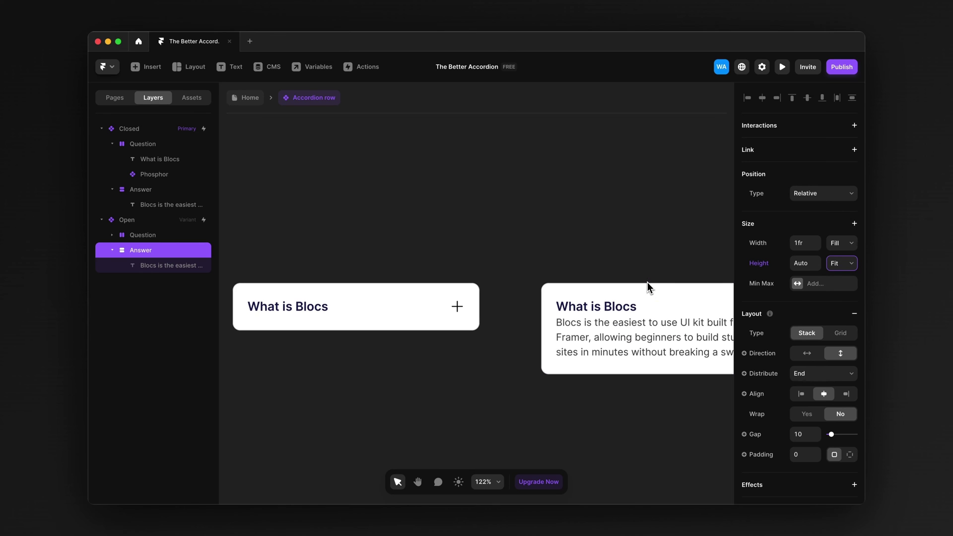
left_click(241, 100)
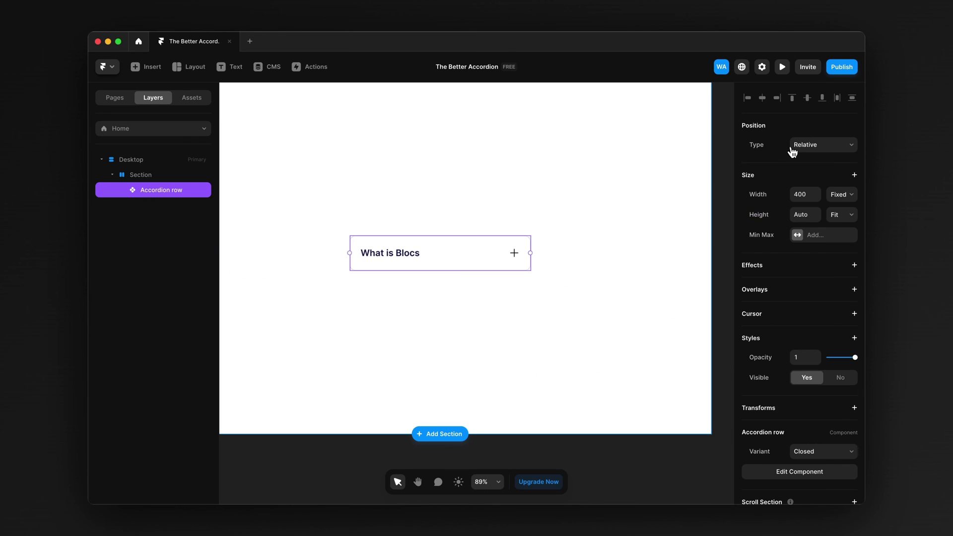
Step: Preview the page and toggle the accordion open and closed several times
left_click(783, 67)
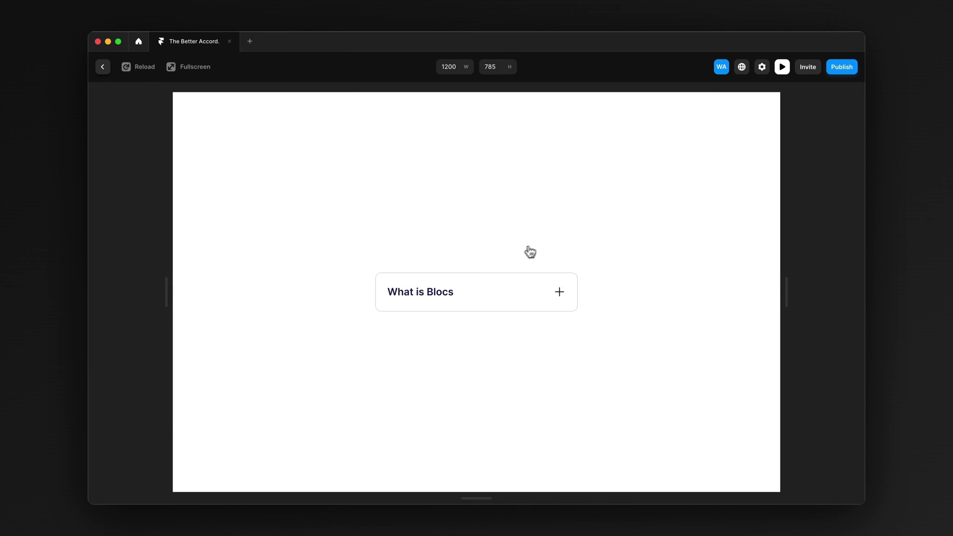
left_click(509, 288)
left_click(496, 294)
left_click(497, 295)
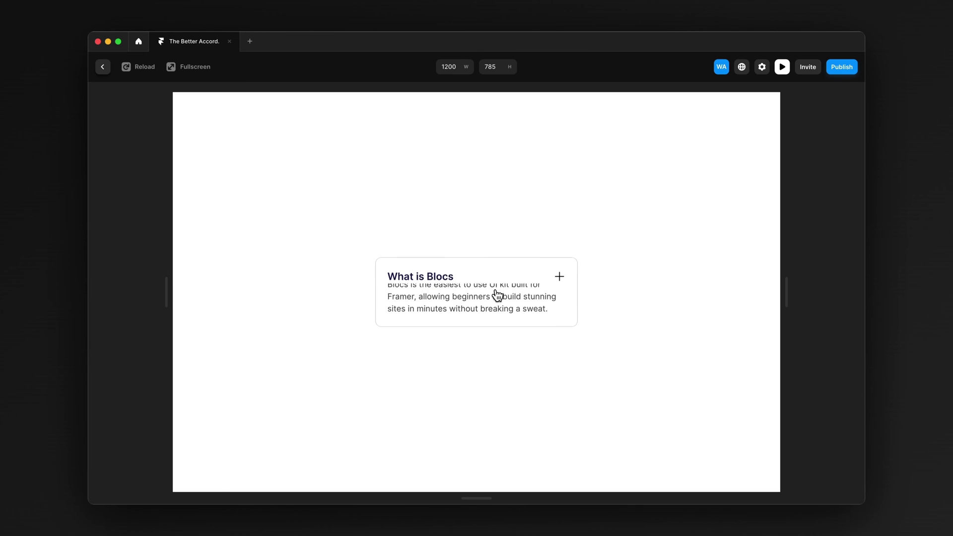
left_click(497, 295)
left_click(497, 295)
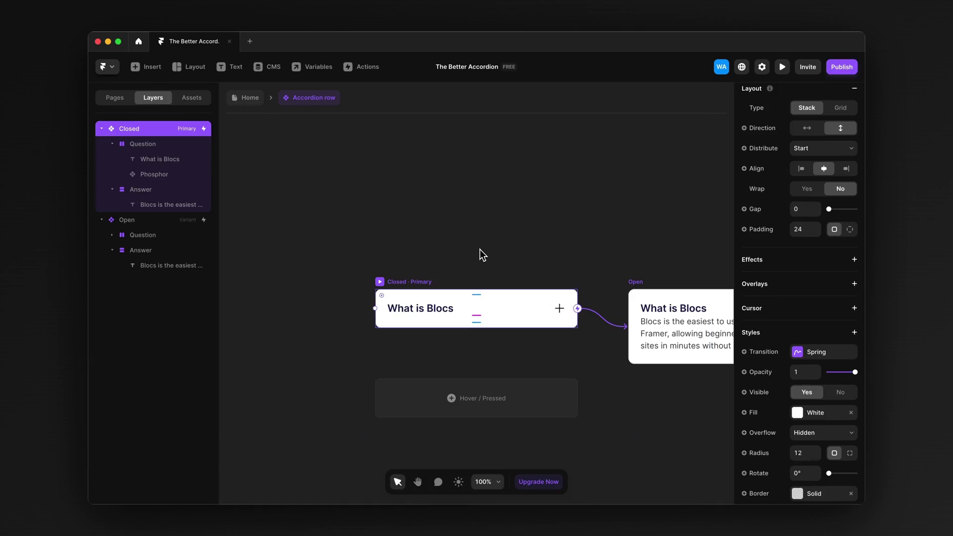
Step: Add a 45° Rotate transform to the Open variant's plus icon so it becomes an X
scroll(562, 308, "right", 4)
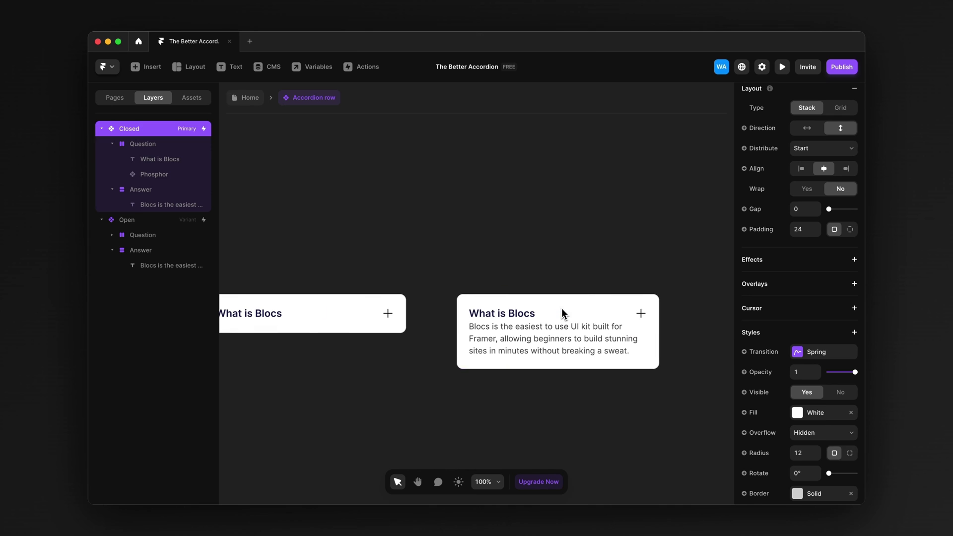
left_click(641, 314)
scroll(797, 365, "down", 3)
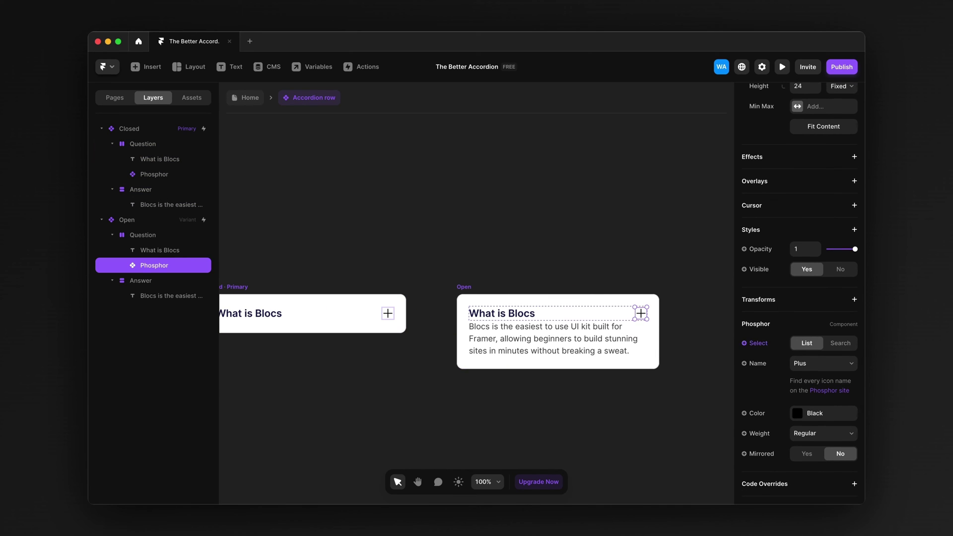
left_click(785, 299)
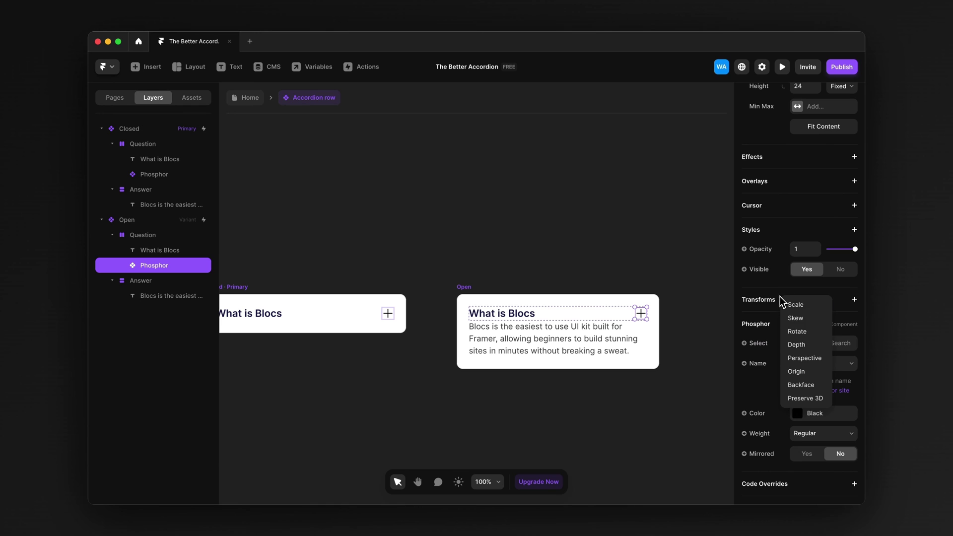
left_click(814, 331)
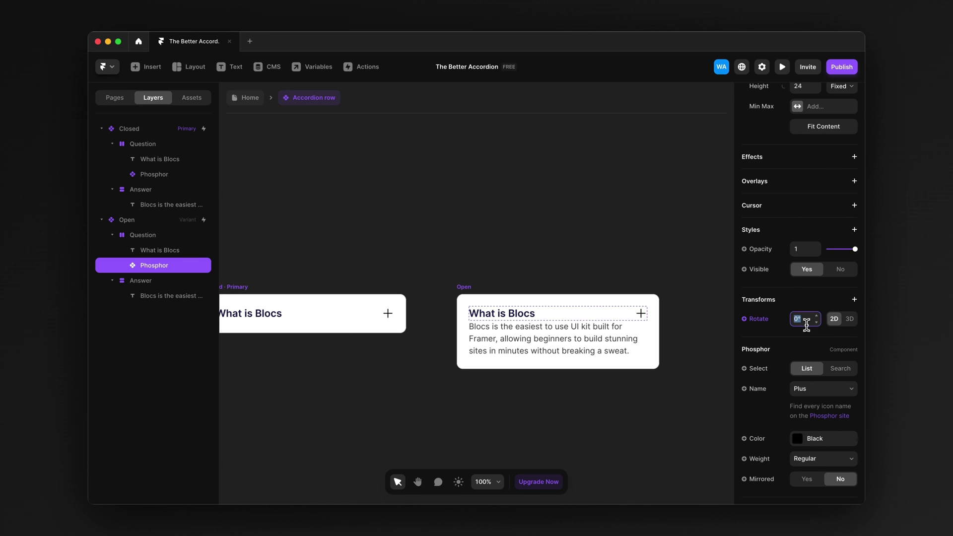
left_click(466, 221)
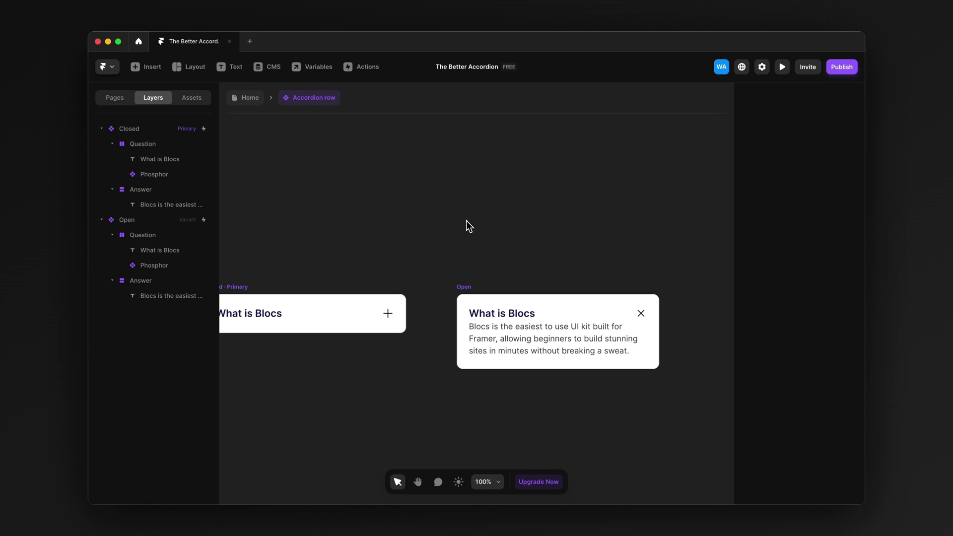
key("Escape")
Step: In preview, expand and then collapse the What is Blocs accordion
left_click(785, 68)
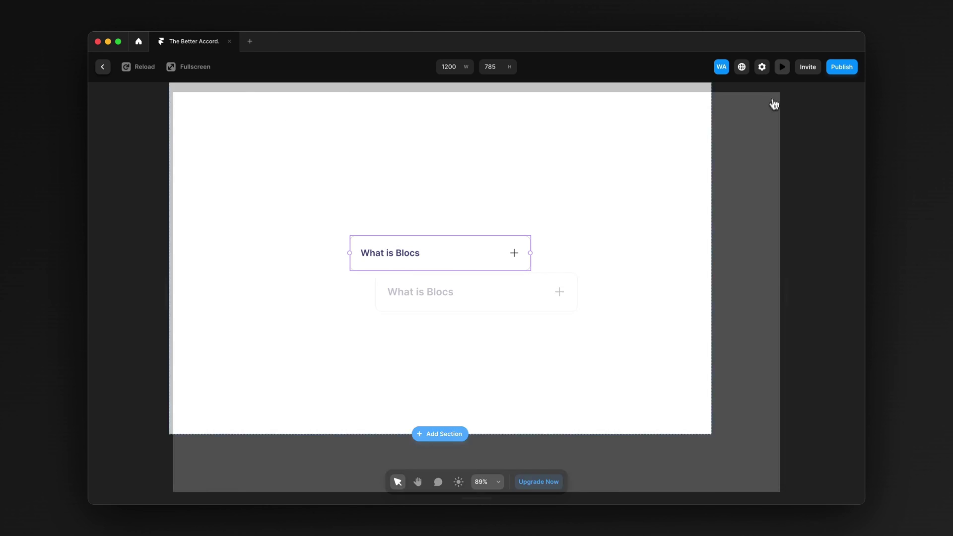
left_click(534, 275)
left_click(520, 276)
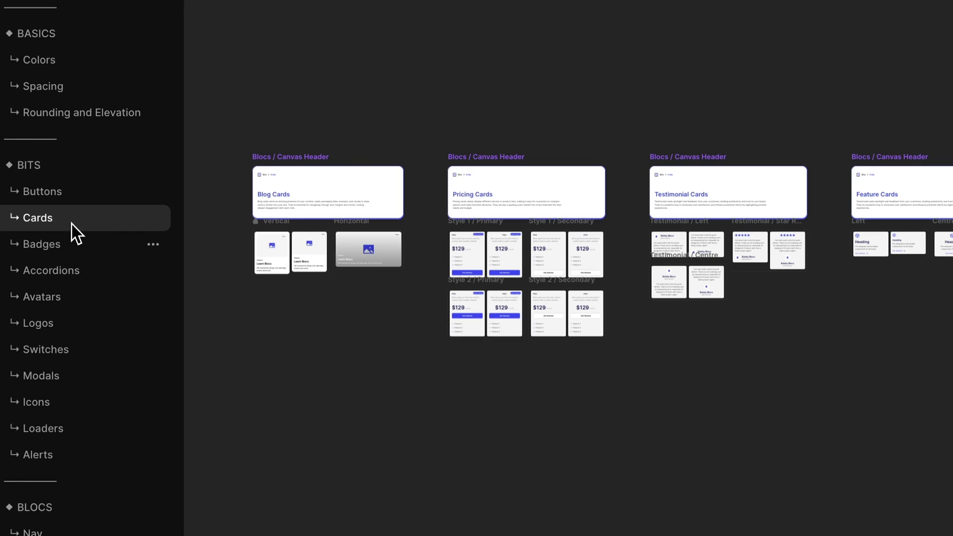
Step: Browse the Cards, Badges and Accordions pages, then open the Footer page
left_click(70, 243)
left_click(65, 272)
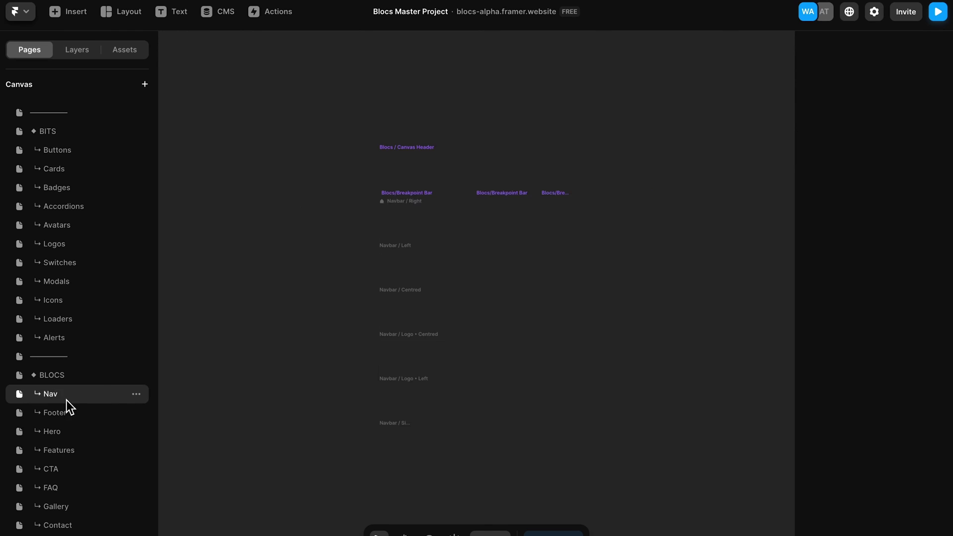
left_click(67, 411)
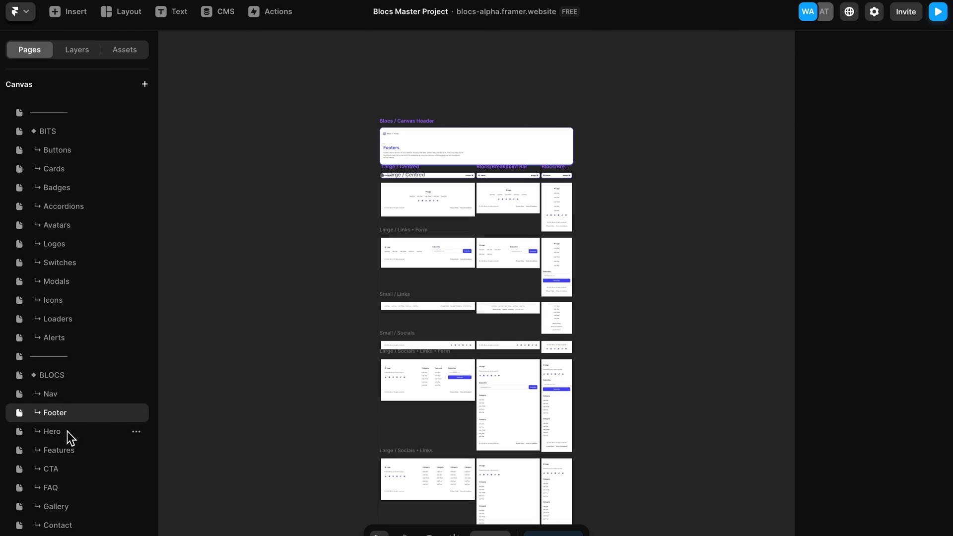